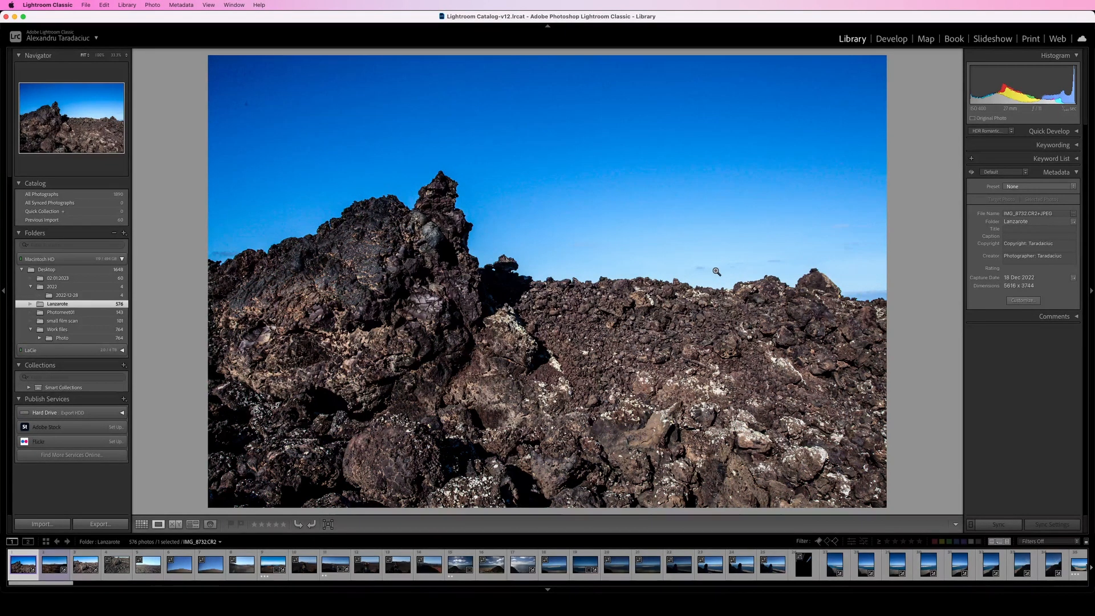
# Open the lava rock photo IMG_8732.CR2 in Develop with the Remove tool and visualize spots at a reduced threshold
pyautogui.press('alt')
pyautogui.press('d')
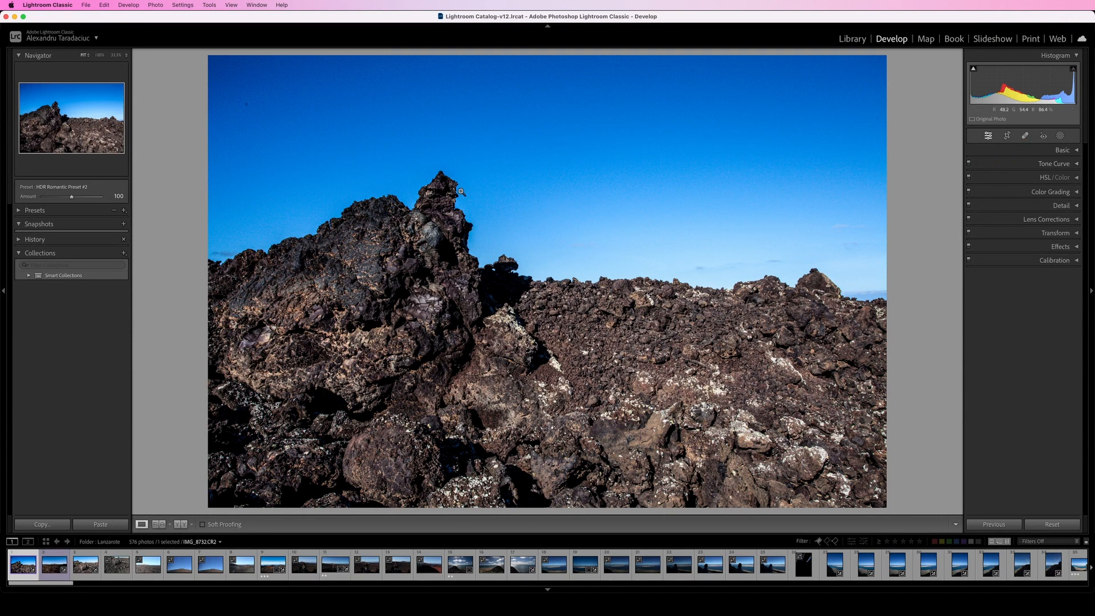
pyautogui.click(1025, 137)
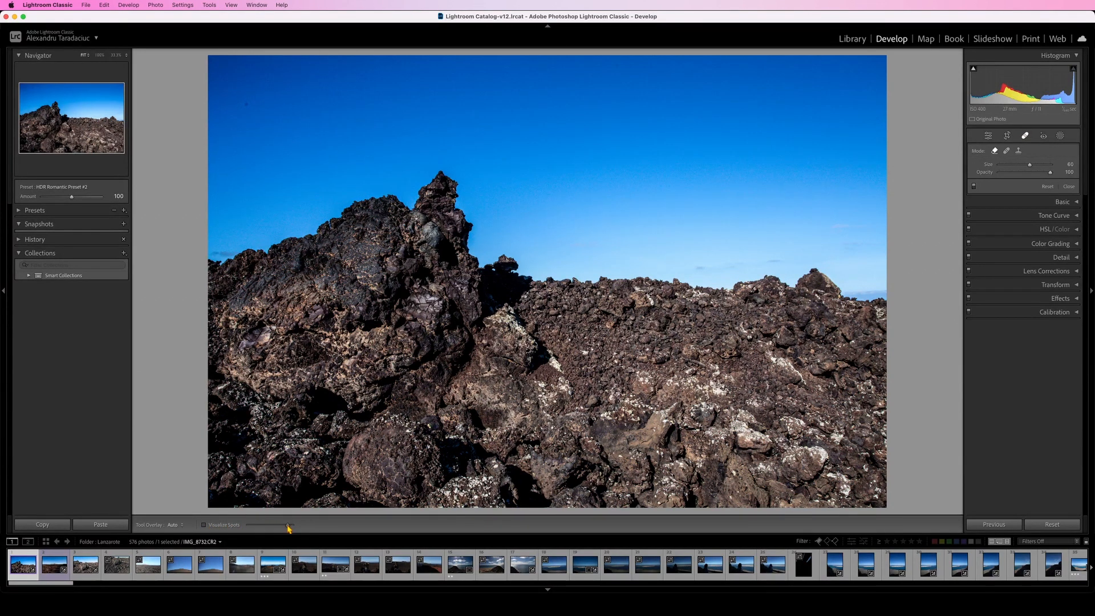
pyautogui.click(204, 525)
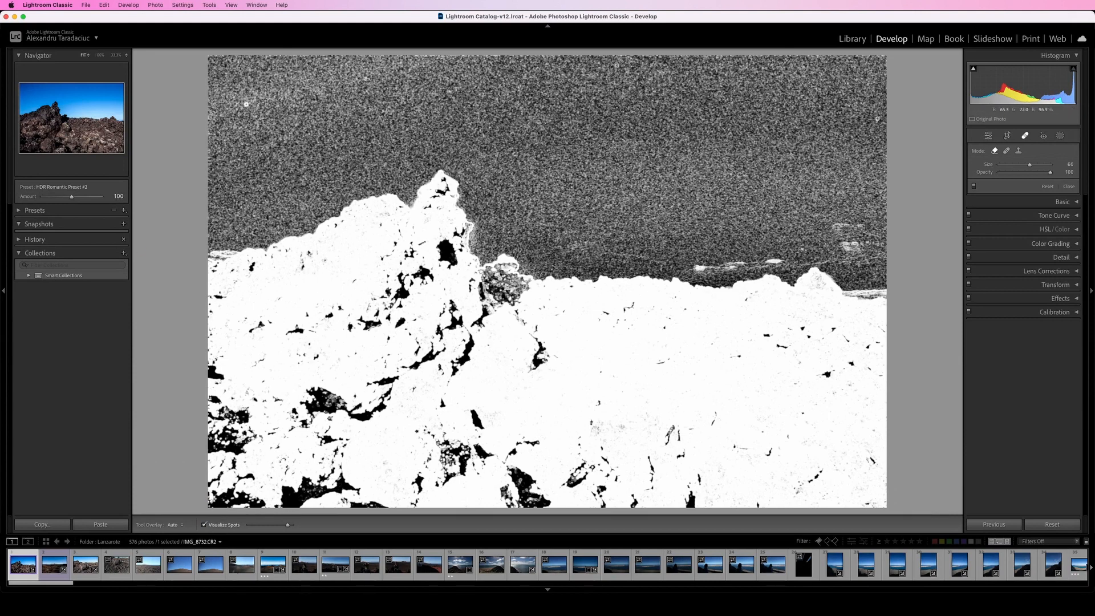
pyautogui.moveTo(288, 524); pyautogui.dragTo(278, 528)
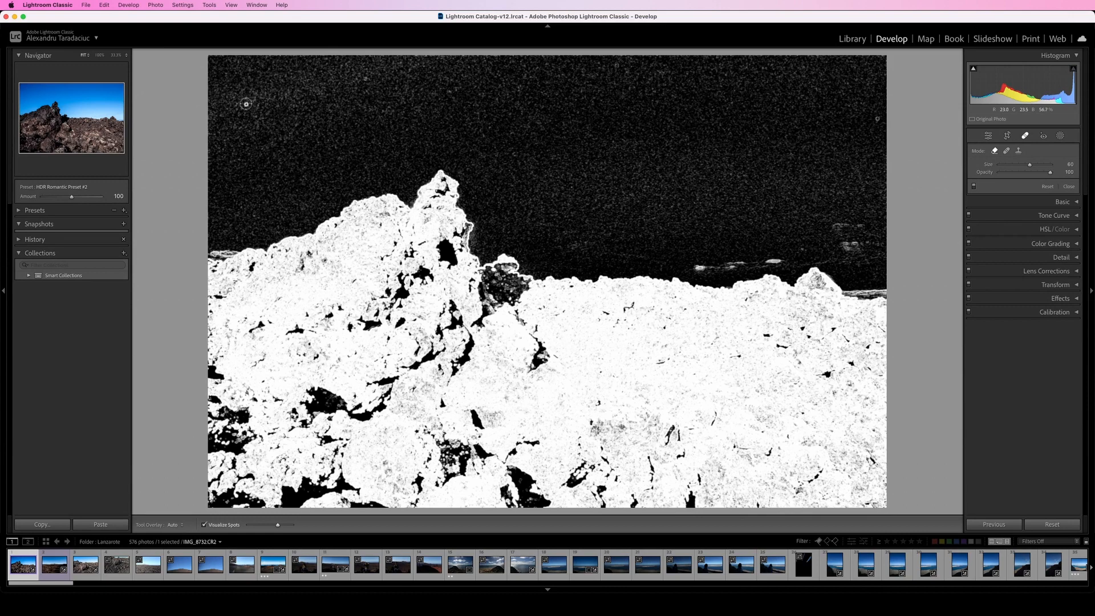
# Remove four dust spots from the upper sky of the lava rock photo, raise the spot threshold slightly and turn off spot visualization
pyautogui.click(246, 105)
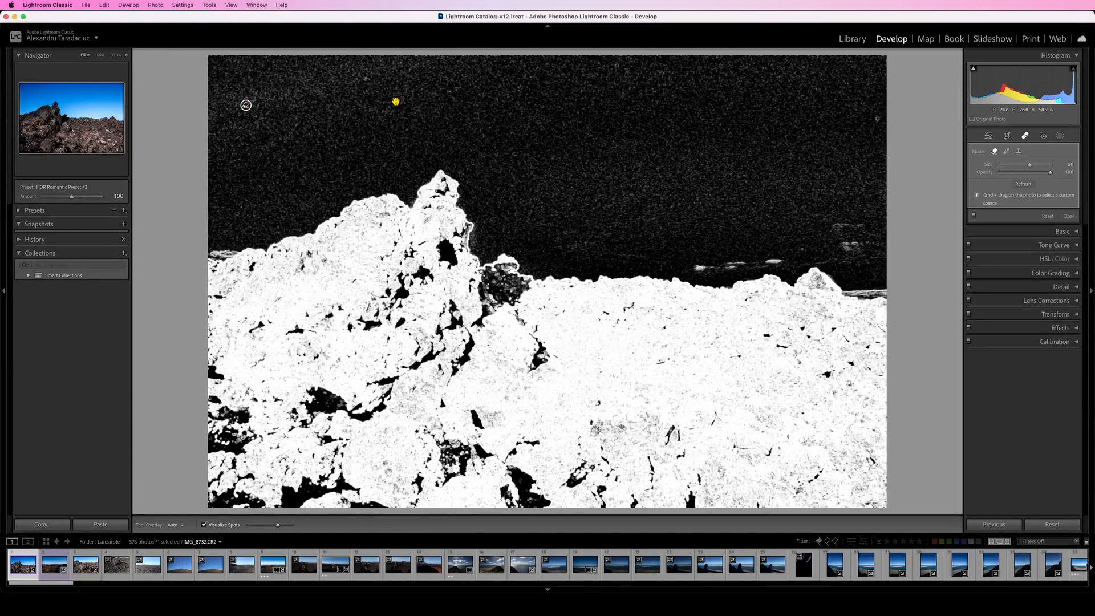
pyautogui.click(366, 80)
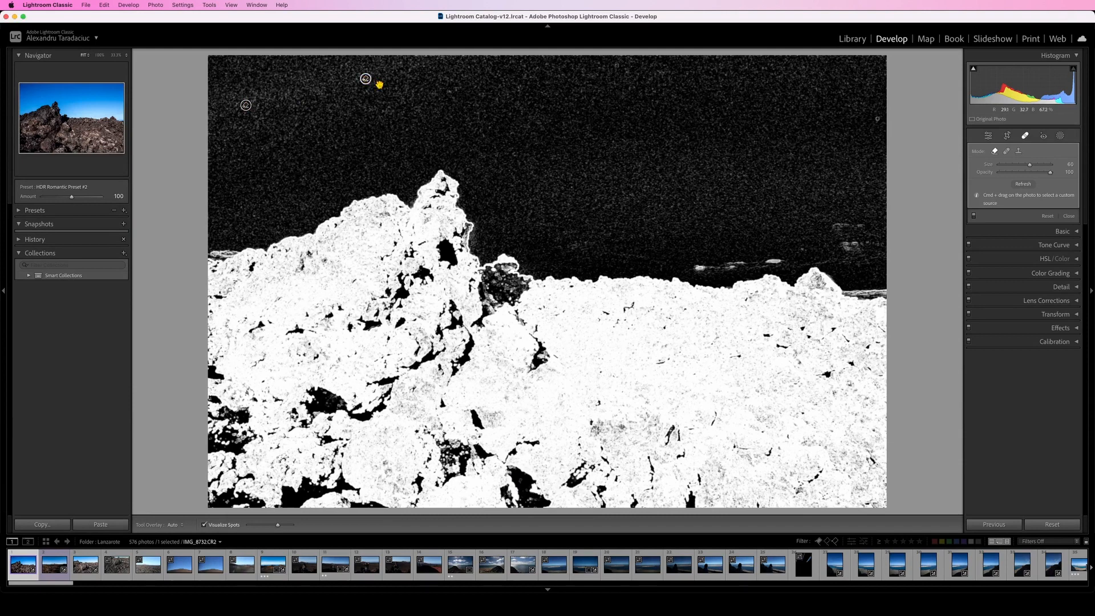
pyautogui.click(878, 117)
pyautogui.click(617, 69)
pyautogui.moveTo(278, 526); pyautogui.dragTo(282, 534)
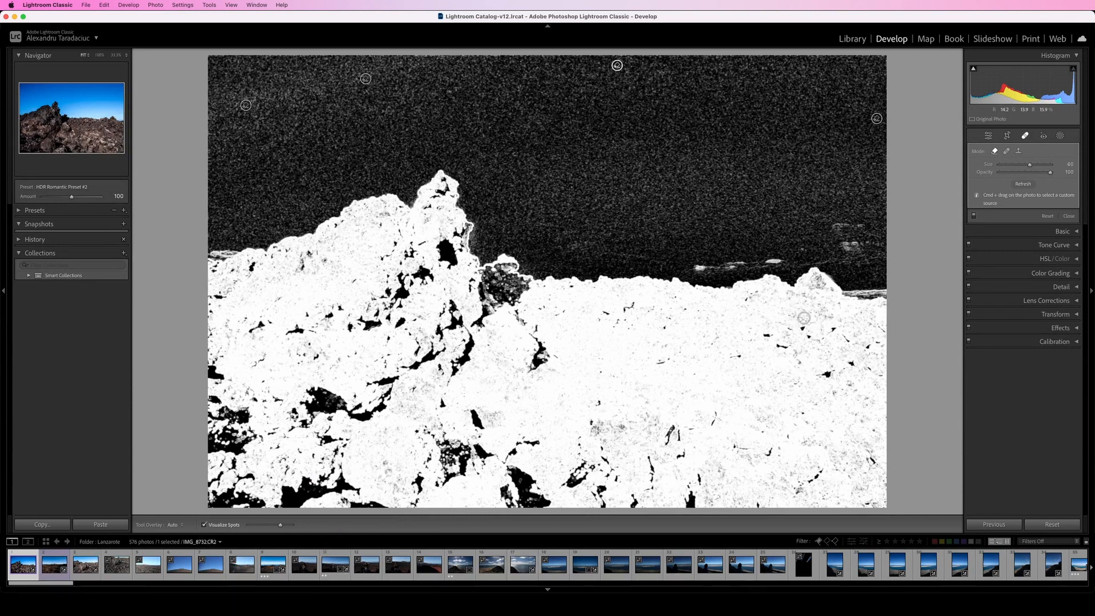
pyautogui.click(204, 526)
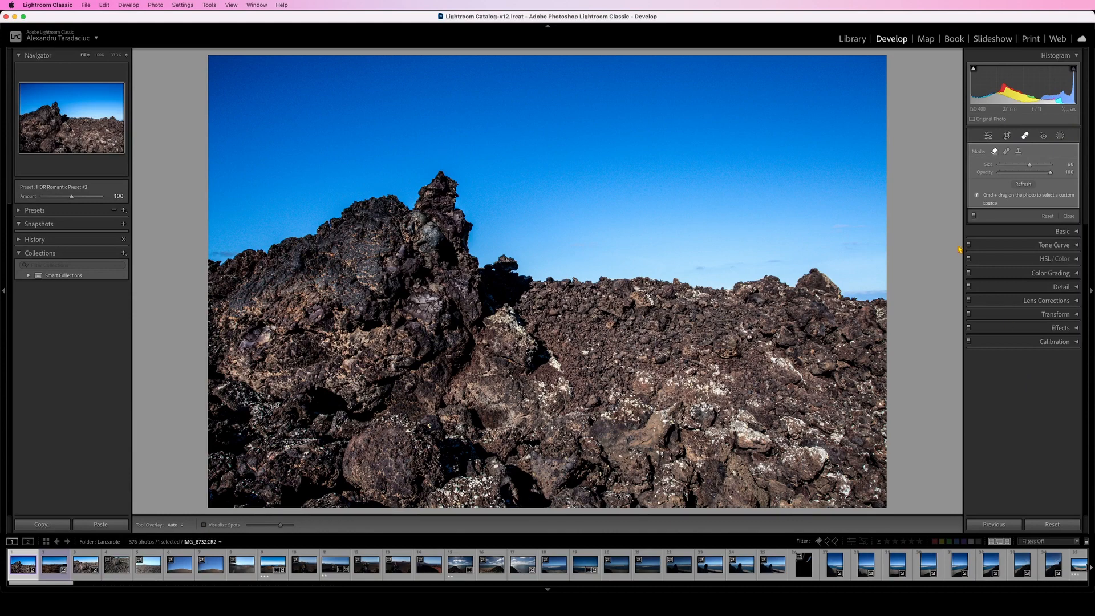
# Inspect the lava rock photo's sky and rocks at 100% magnification, then return to the full view
pyautogui.click(101, 55)
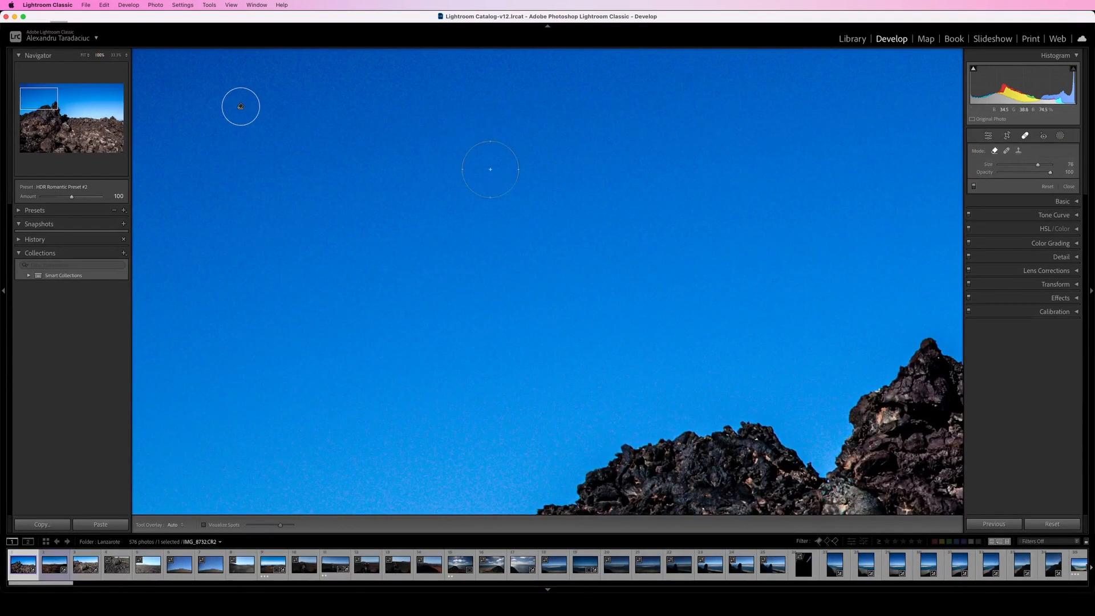
pyautogui.moveTo(345, 313); pyautogui.dragTo(320, 285)
pyautogui.moveTo(930, 331); pyautogui.dragTo(829, 1)
pyautogui.moveTo(0, 240)
pyautogui.mouseDown()
pyautogui.moveTo(110, 269)
pyautogui.moveTo(665, 307)
pyautogui.moveTo(858, 360)
pyautogui.moveTo(1094, 341)
pyautogui.moveTo(1034, 226)
pyautogui.moveTo(897, 144)
pyautogui.mouseUp()
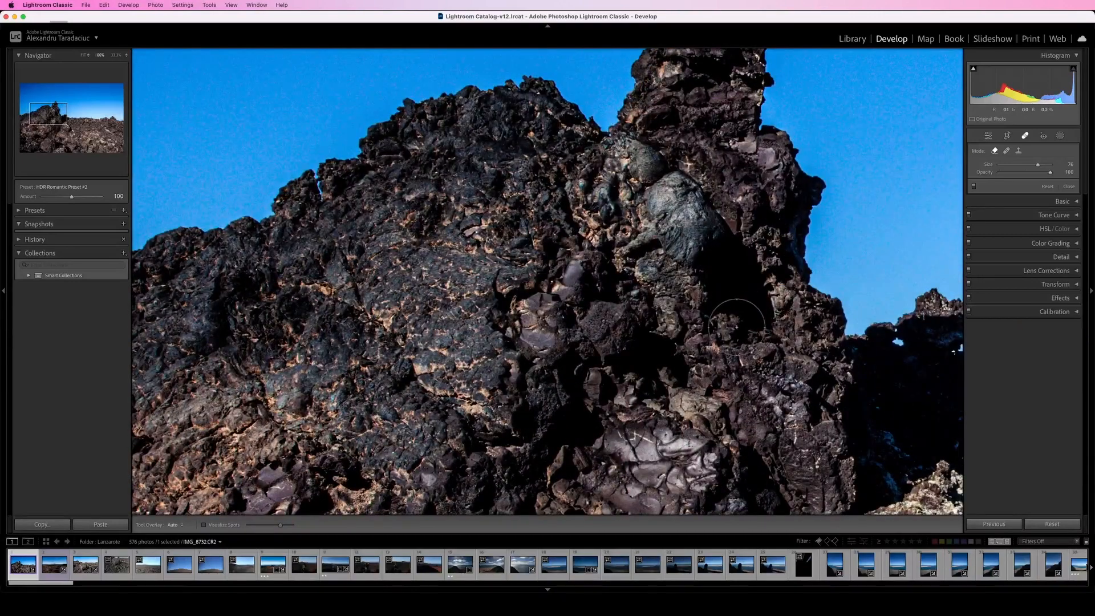
pyautogui.click(84, 56)
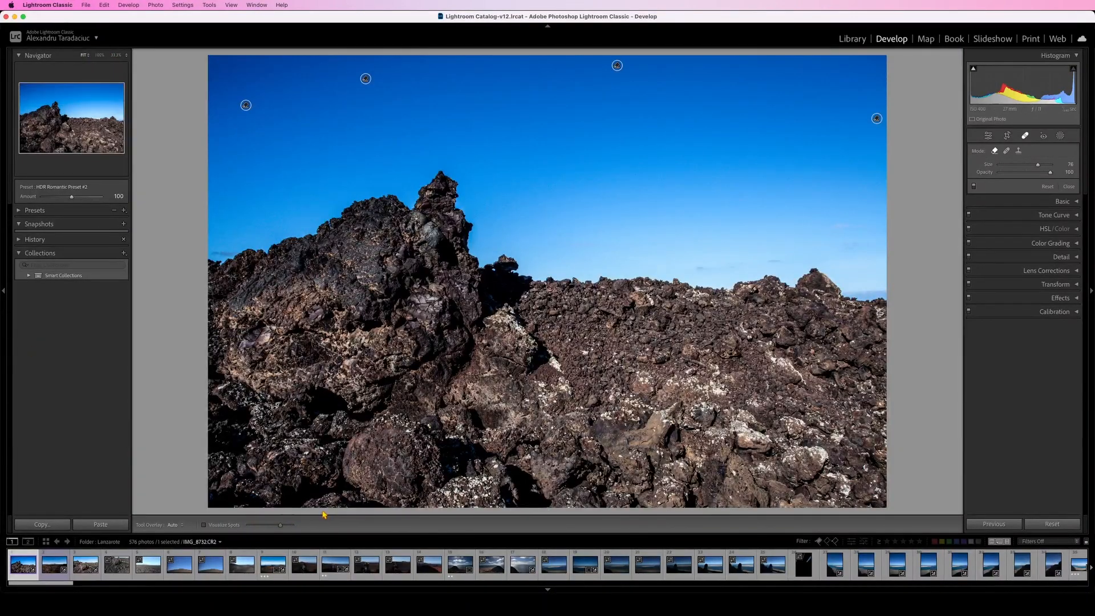
# Open the coastal panorama IMG_8765-Pano.dng and visualize its spots with a slightly higher threshold
pyautogui.click(835, 569)
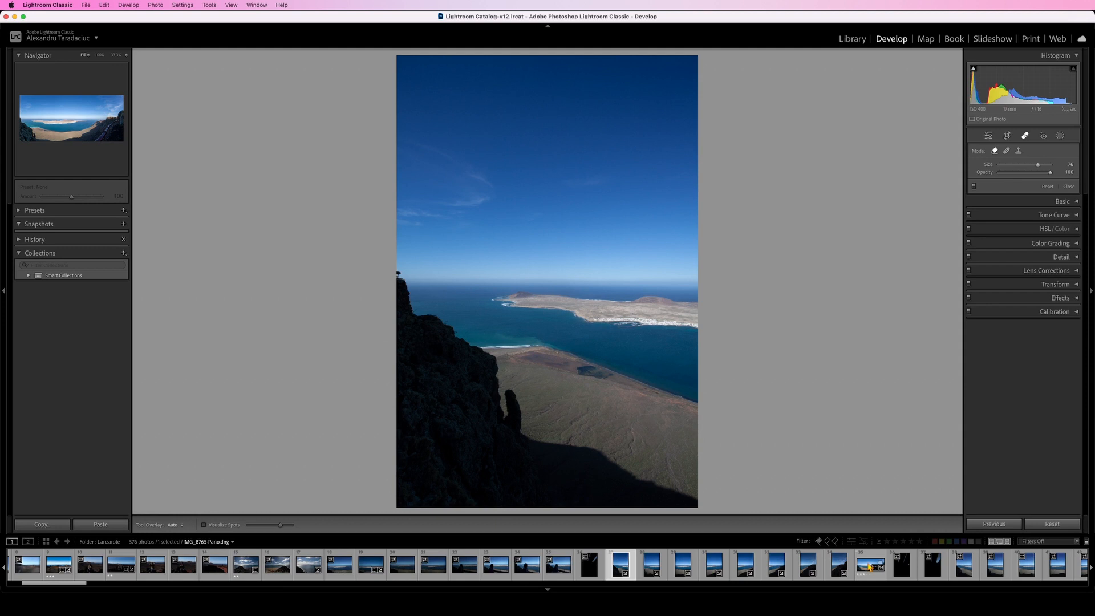
pyautogui.click(869, 567)
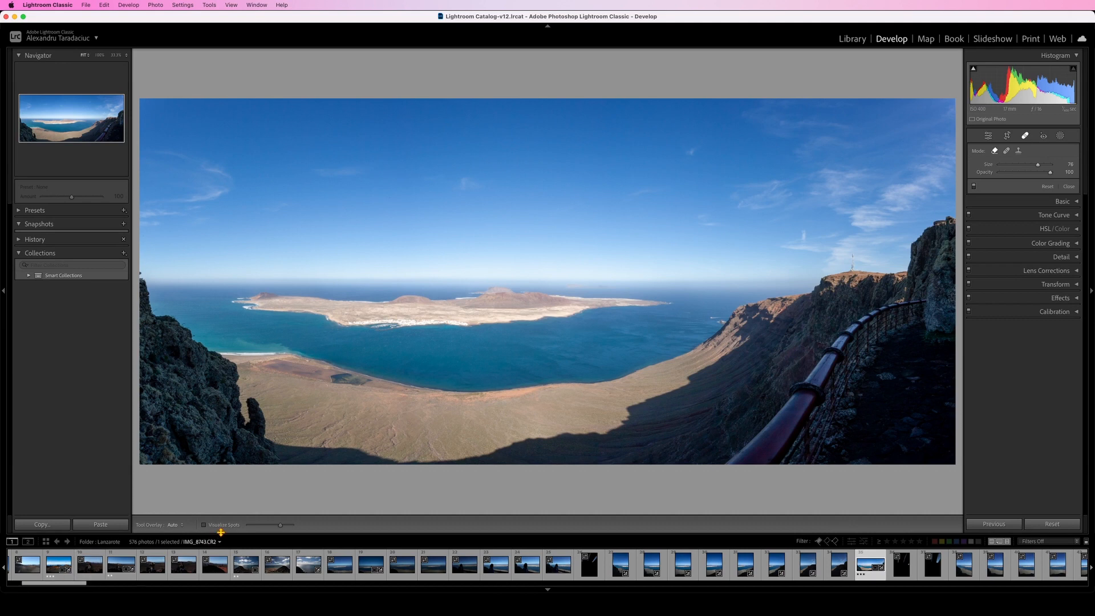
pyautogui.click(204, 525)
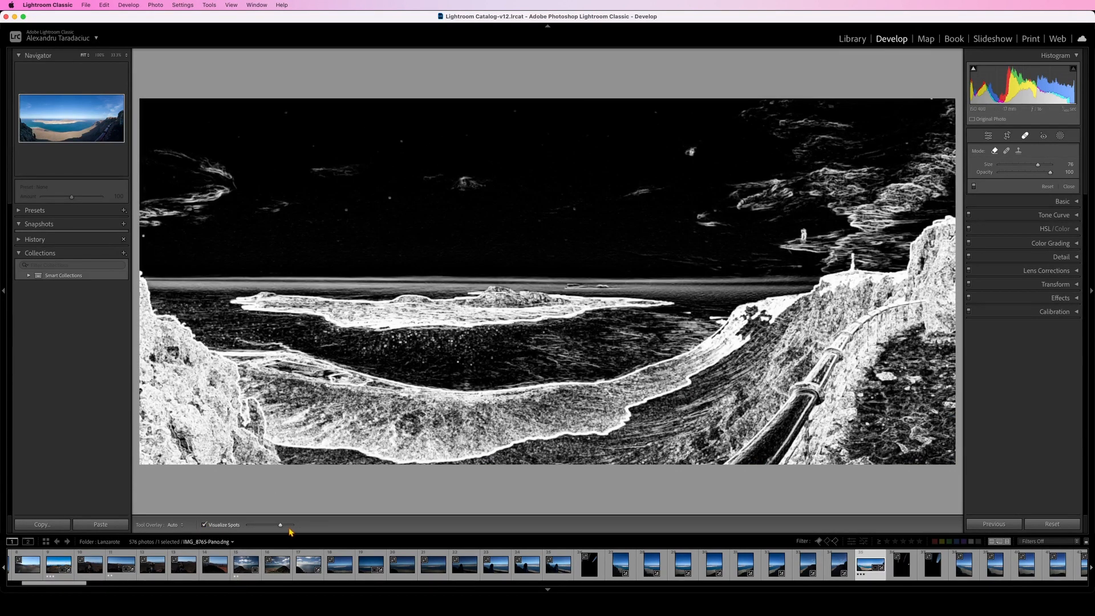
pyautogui.moveTo(283, 527); pyautogui.dragTo(288, 528)
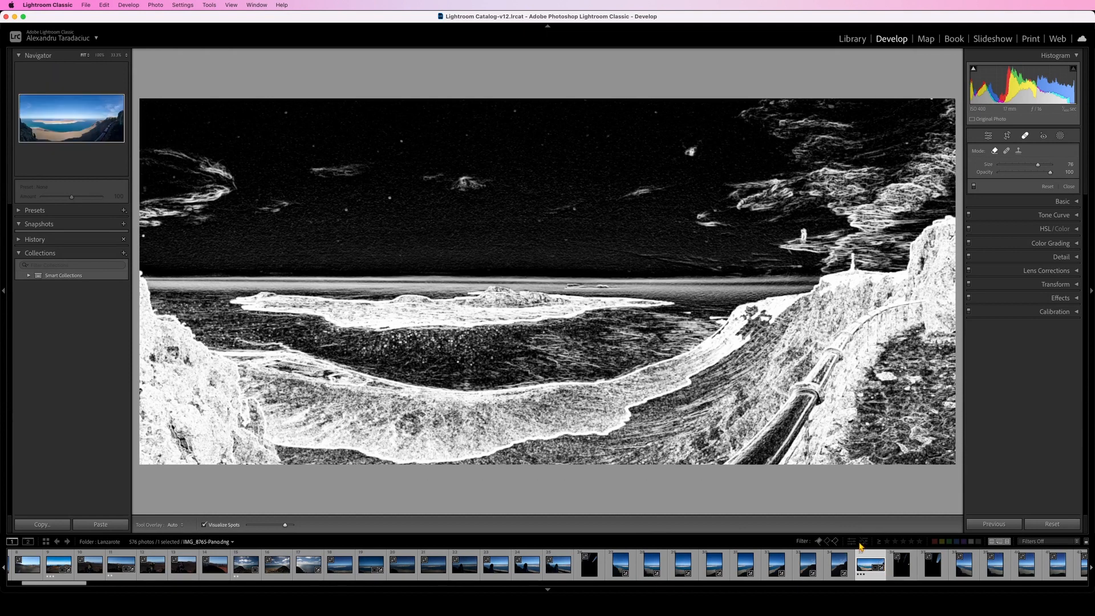
# Open IMG_8758.CR2 at 100% and, with brush size 52, remove two dust spots from the sky above the left cliff
pyautogui.click(618, 570)
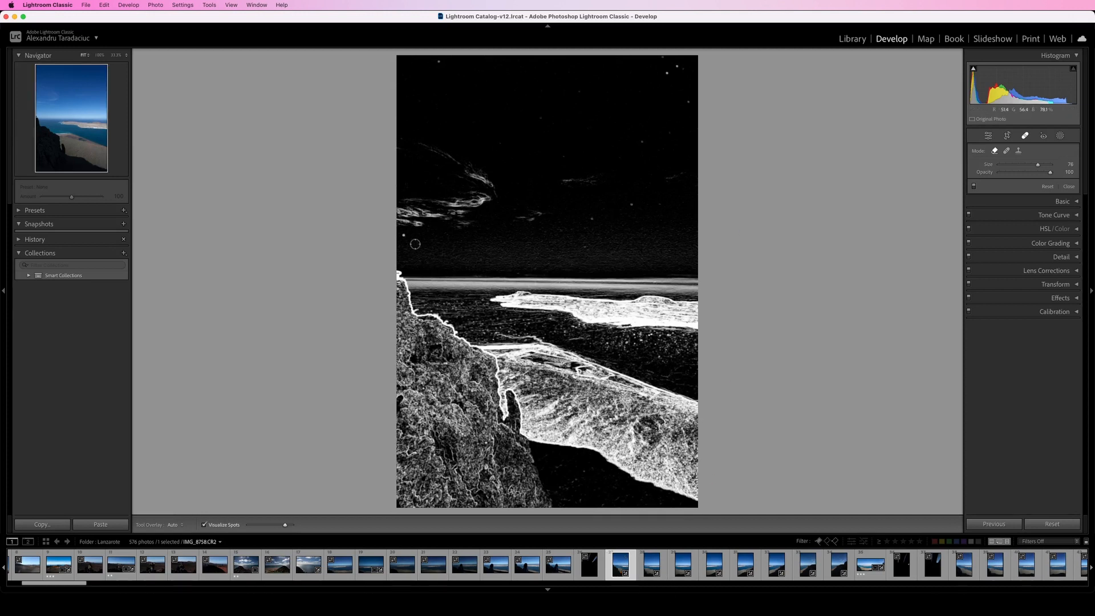
pyautogui.click(97, 55)
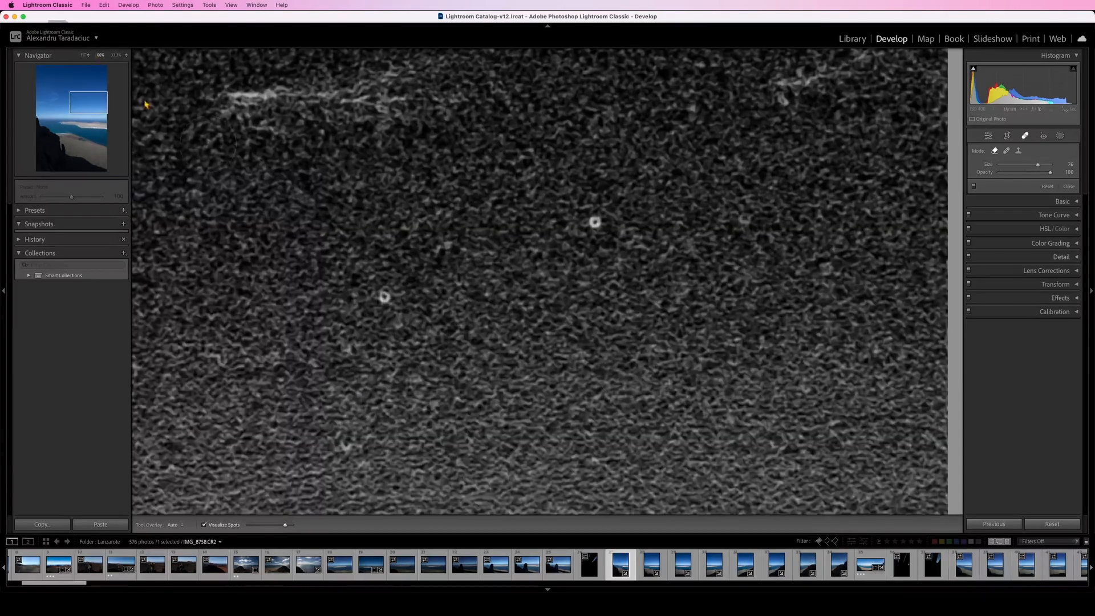
pyautogui.click(34, 105)
pyautogui.moveTo(34, 105)
pyautogui.mouseDown()
pyautogui.moveTo(39, 122)
pyautogui.moveTo(46, 111)
pyautogui.mouseUp()
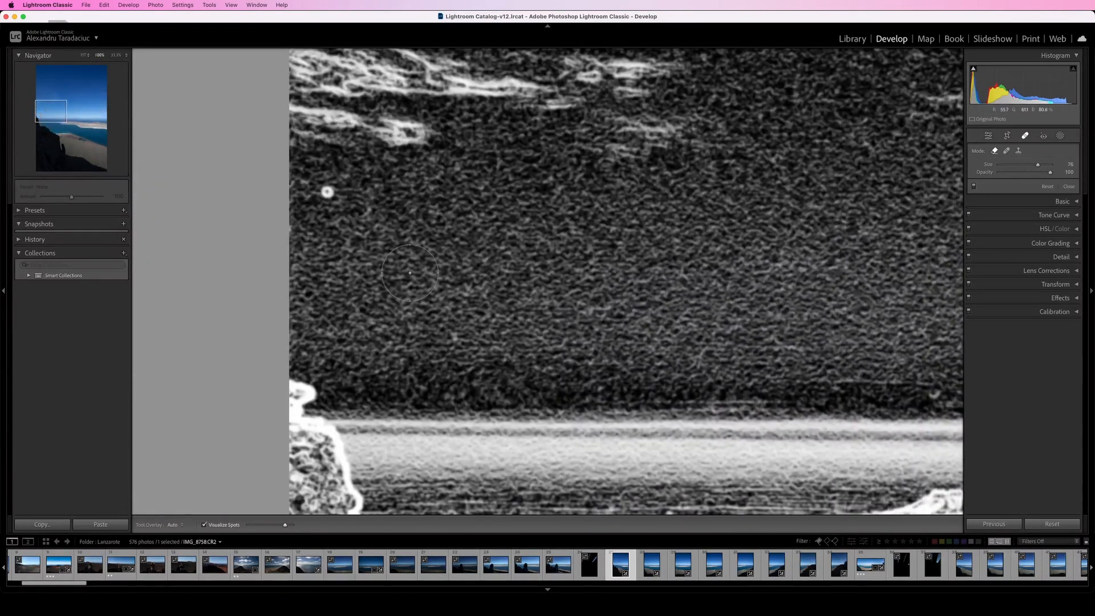
pyautogui.scroll(-4, 402, 268)
pyautogui.scroll(-6, 328, 191)
pyautogui.scroll(-3, 327, 192)
pyautogui.click(328, 191)
pyautogui.moveTo(581, 437); pyautogui.dragTo(453, 337)
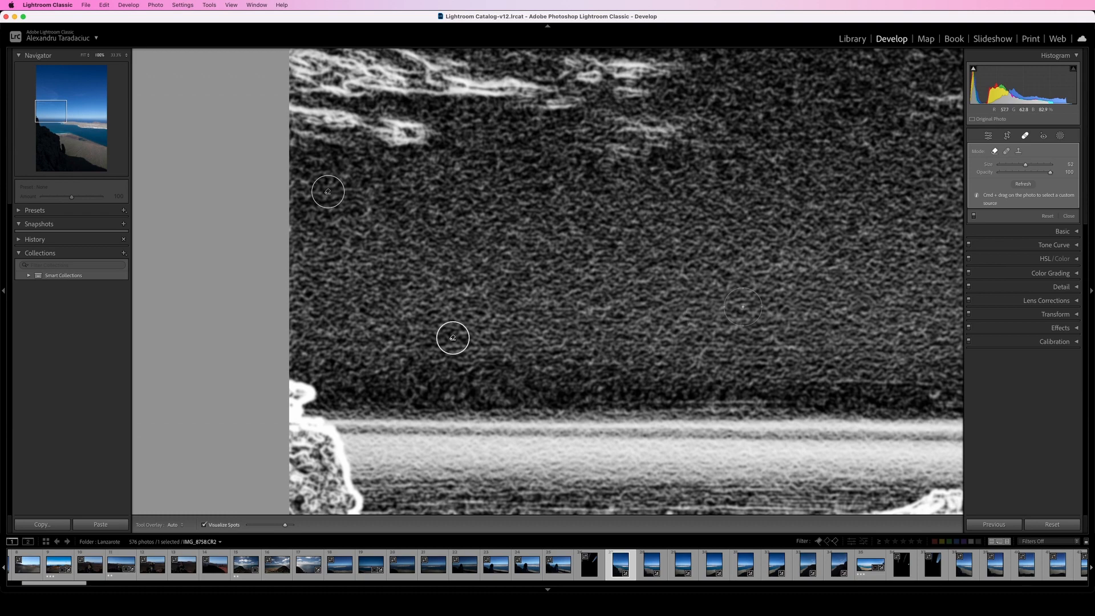
# Remove the two bright dust spots in the lower-right sky between the faint clouds and the horizon
pyautogui.moveTo(802, 292); pyautogui.dragTo(412, 374)
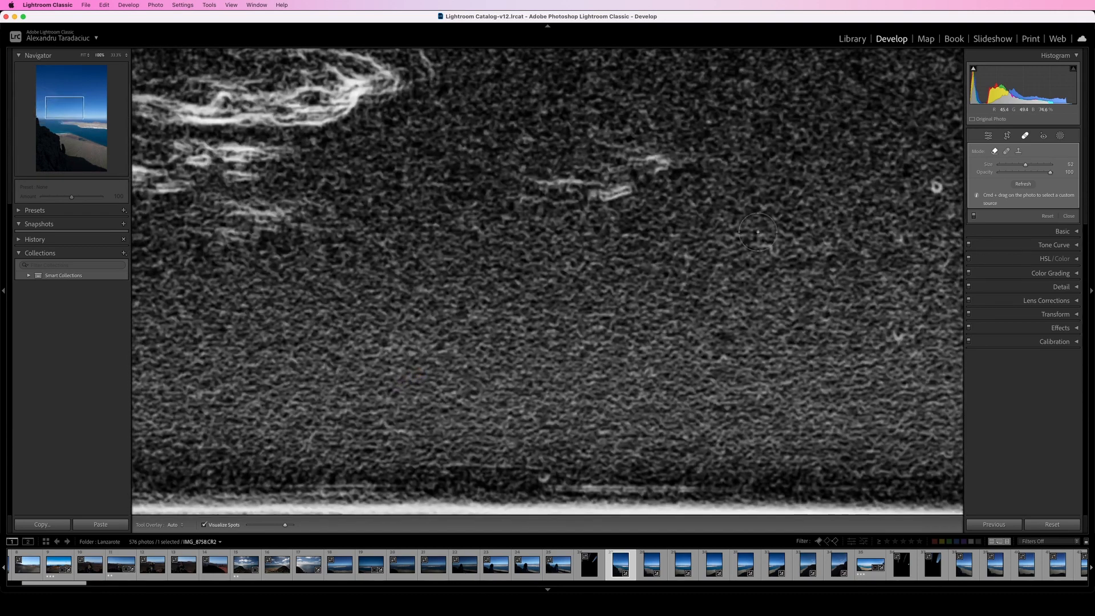
pyautogui.moveTo(701, 406); pyautogui.dragTo(390, 275)
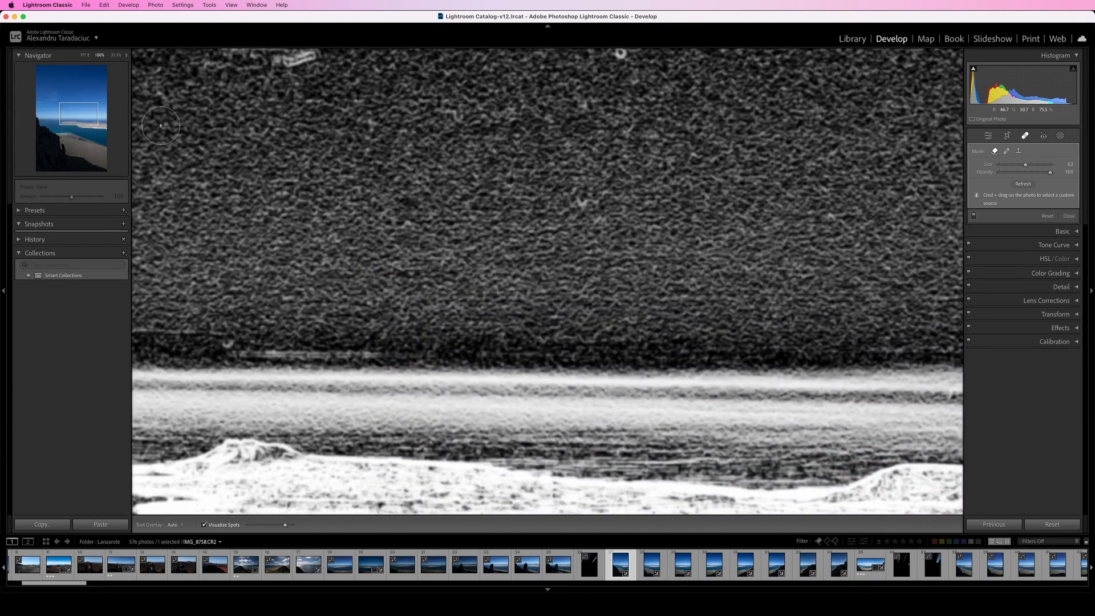
pyautogui.moveTo(889, 297); pyautogui.dragTo(439, 294)
pyautogui.moveTo(323, 257); pyautogui.dragTo(773, 501)
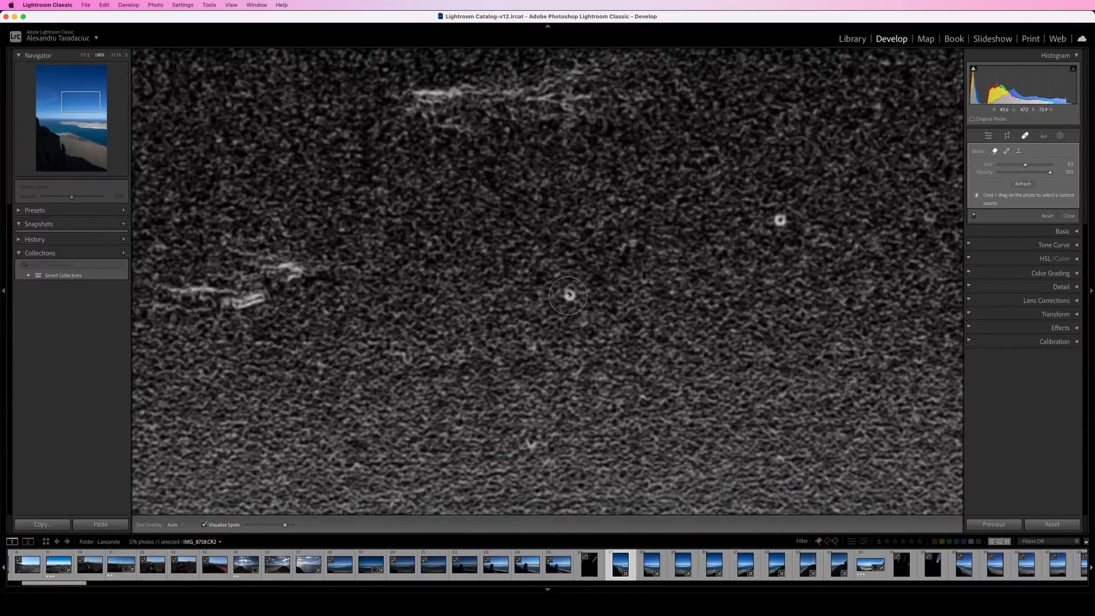
pyautogui.click(571, 295)
pyautogui.click(780, 221)
# Remove the two dust spots higher up in the sky near the photo's right edge
pyautogui.moveTo(858, 336)
pyautogui.mouseDown()
pyautogui.moveTo(457, 433)
pyautogui.moveTo(509, 561)
pyautogui.mouseUp()
pyautogui.moveTo(503, 107); pyautogui.dragTo(564, 233)
pyautogui.click(547, 238)
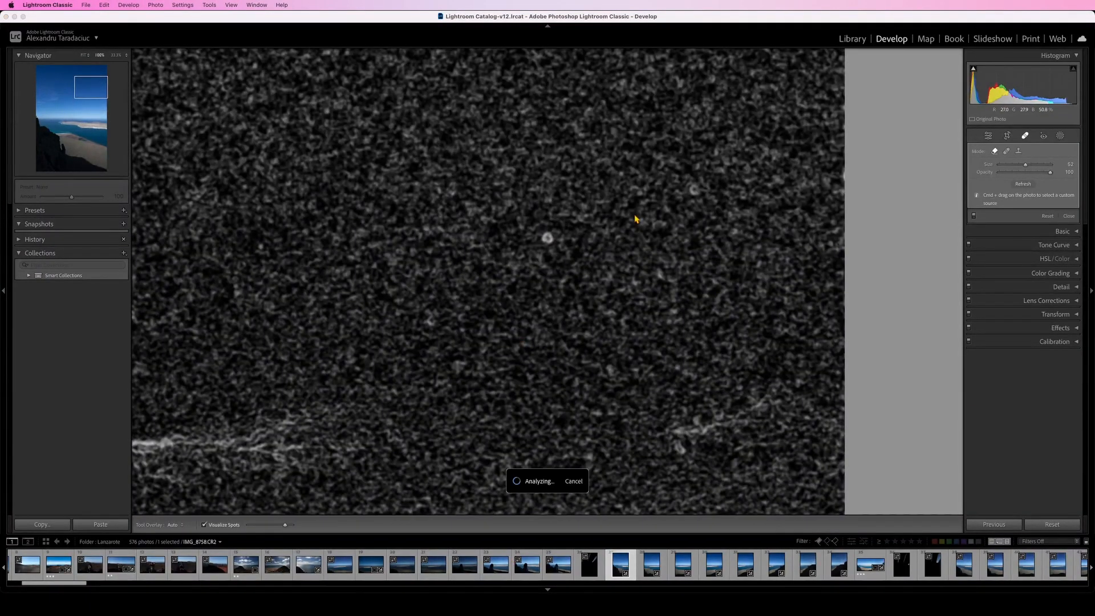
pyautogui.click(695, 189)
# Remove the six dust spots in the top-right corner of the sky
pyautogui.scroll(5, 767, 318)
pyautogui.scroll(3, 782, 273)
pyautogui.hscroll(2, 781, 273)
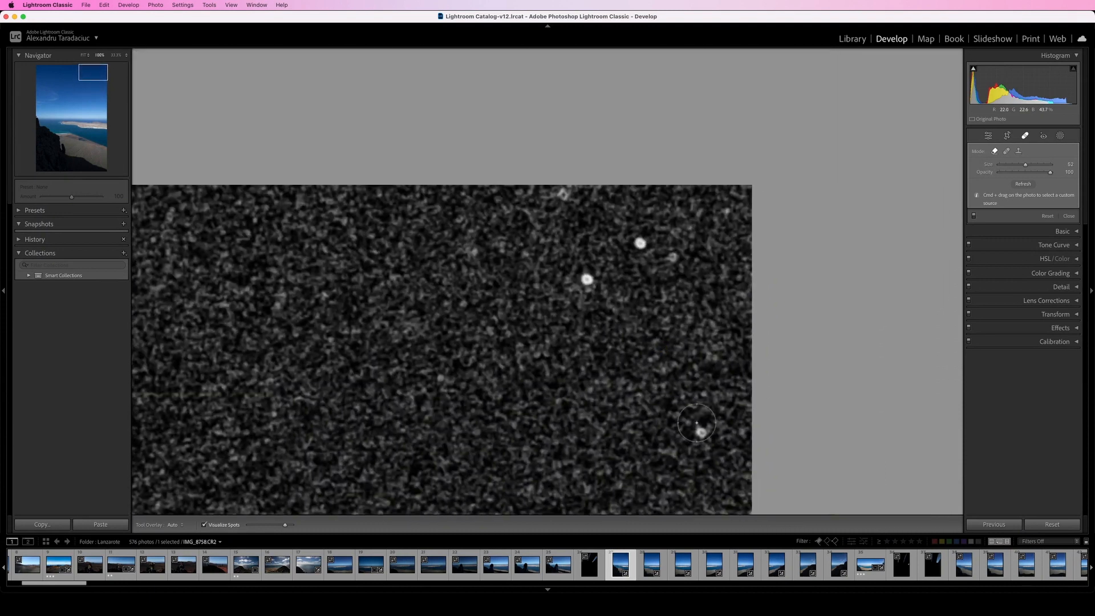
pyautogui.click(702, 431)
pyautogui.click(587, 280)
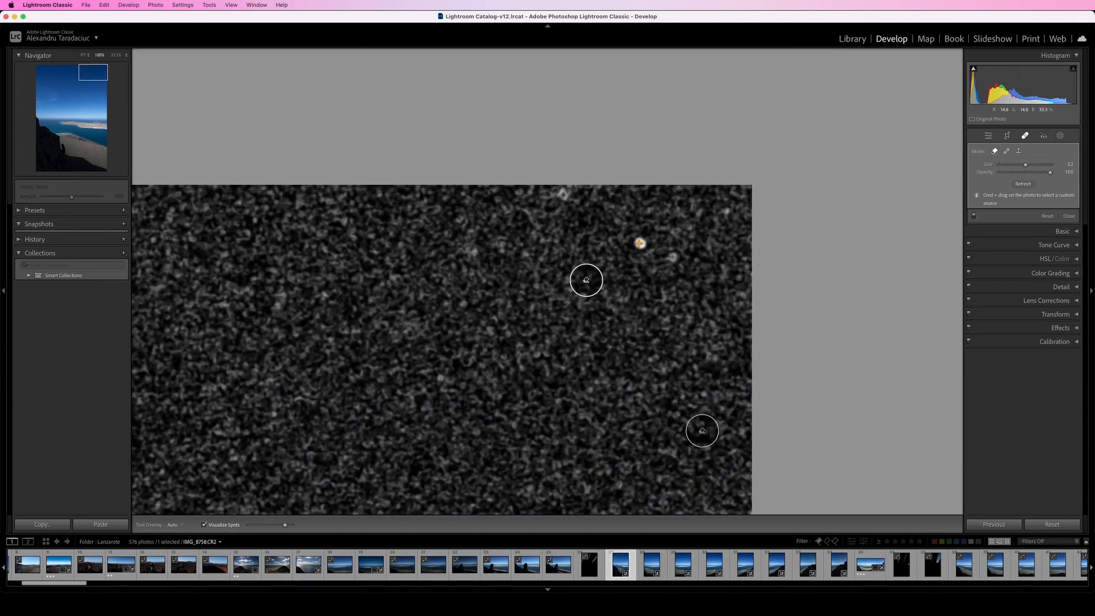
pyautogui.click(640, 243)
pyautogui.click(678, 258)
pyautogui.click(725, 215)
pyautogui.click(563, 195)
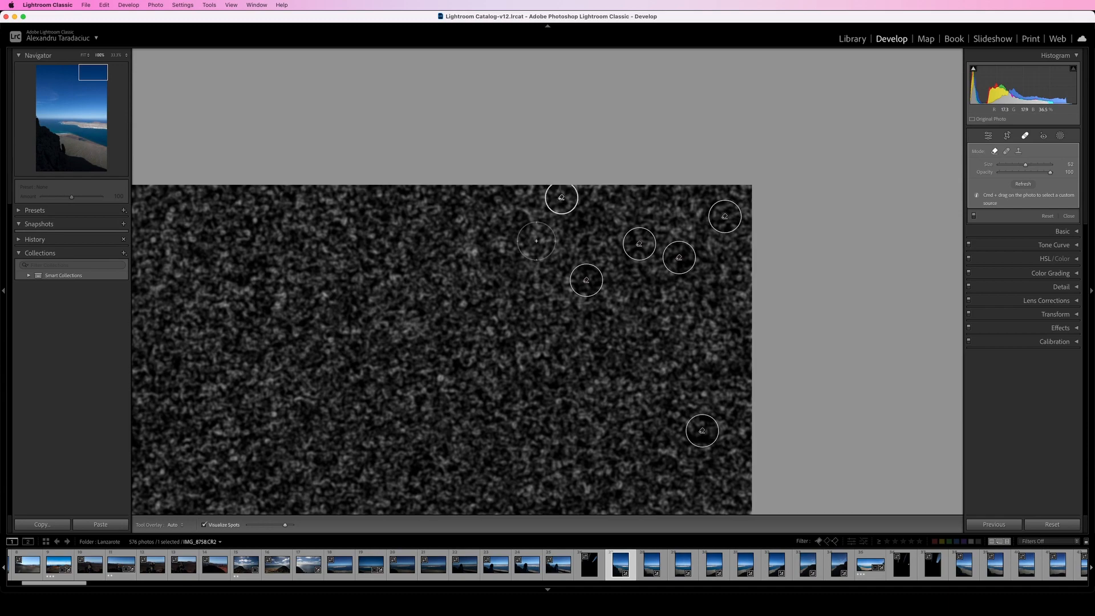
# Remove the faint dust spots in the upper middle of the sky
pyautogui.hscroll(-8, 589, 314)
pyautogui.scroll(-5, 494, 399)
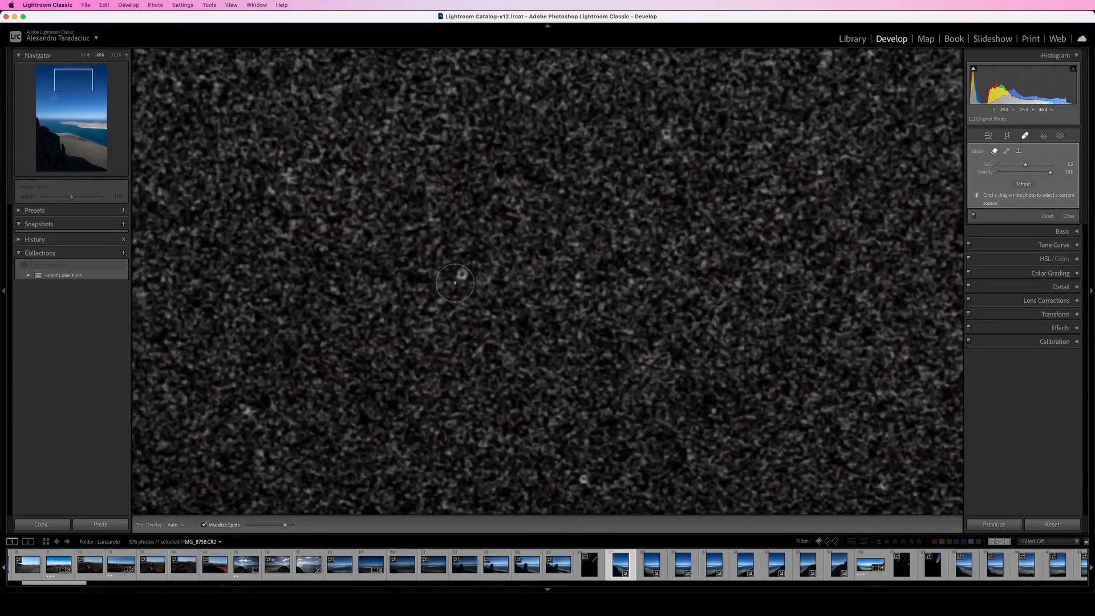
pyautogui.click(460, 274)
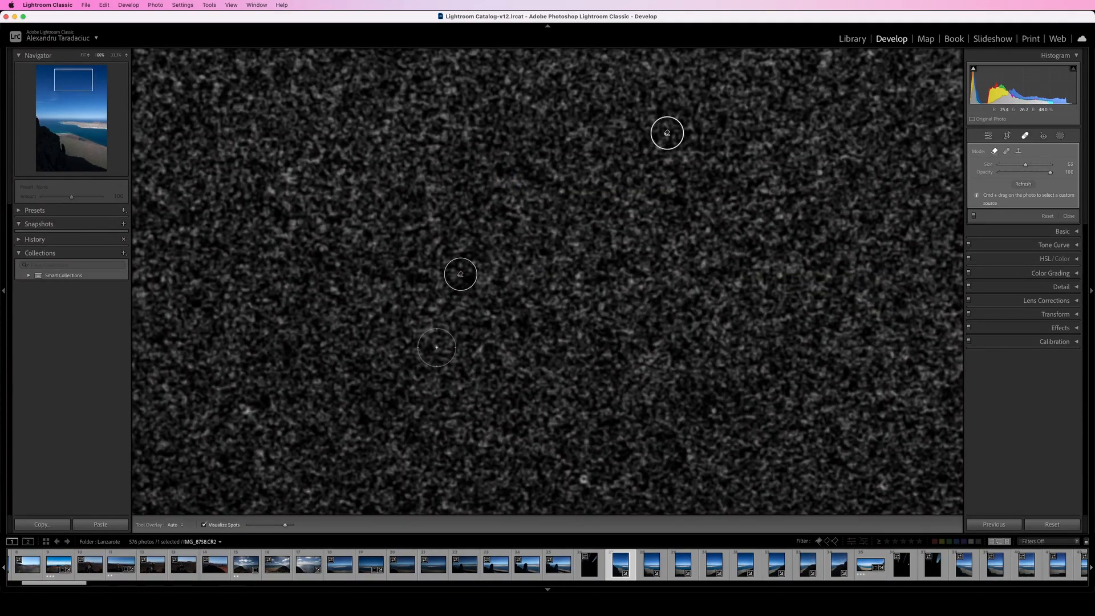
# Compare the top-left corner of the sky with spot visualization off and on
pyautogui.hscroll(-10, 698, 323)
pyautogui.hscroll(-8, 611, 428)
pyautogui.scroll(4, 611, 428)
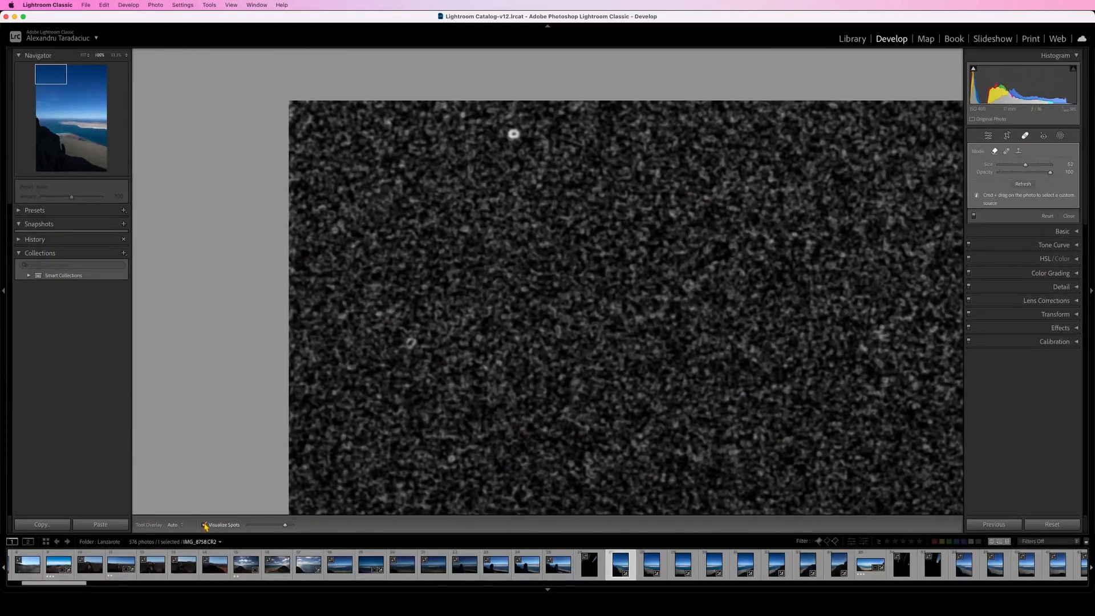
pyautogui.click(205, 526)
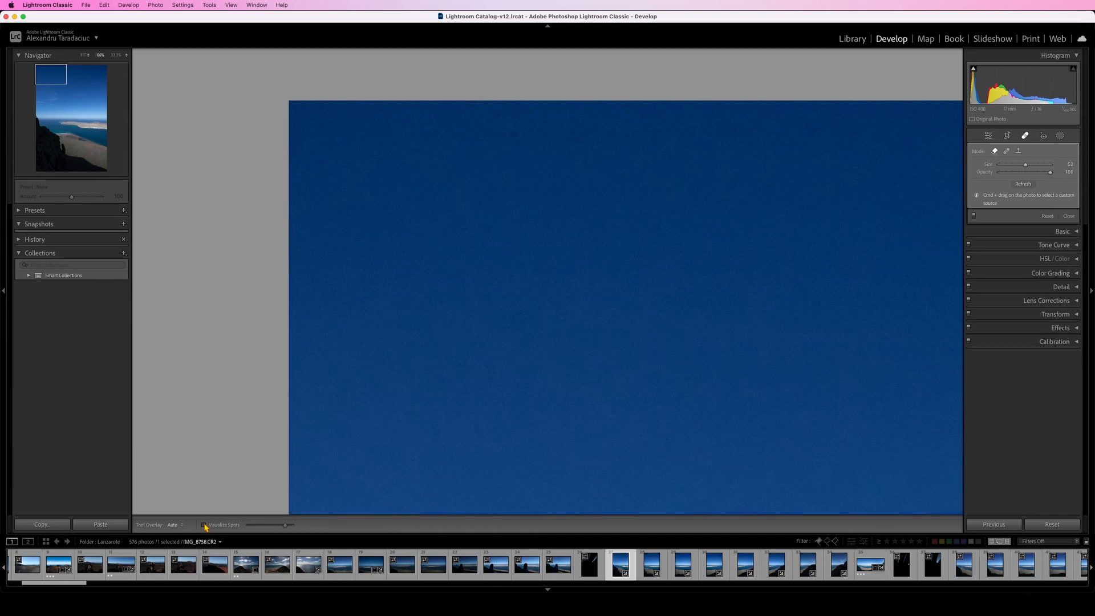
pyautogui.click(205, 525)
pyautogui.click(204, 525)
pyautogui.click(205, 525)
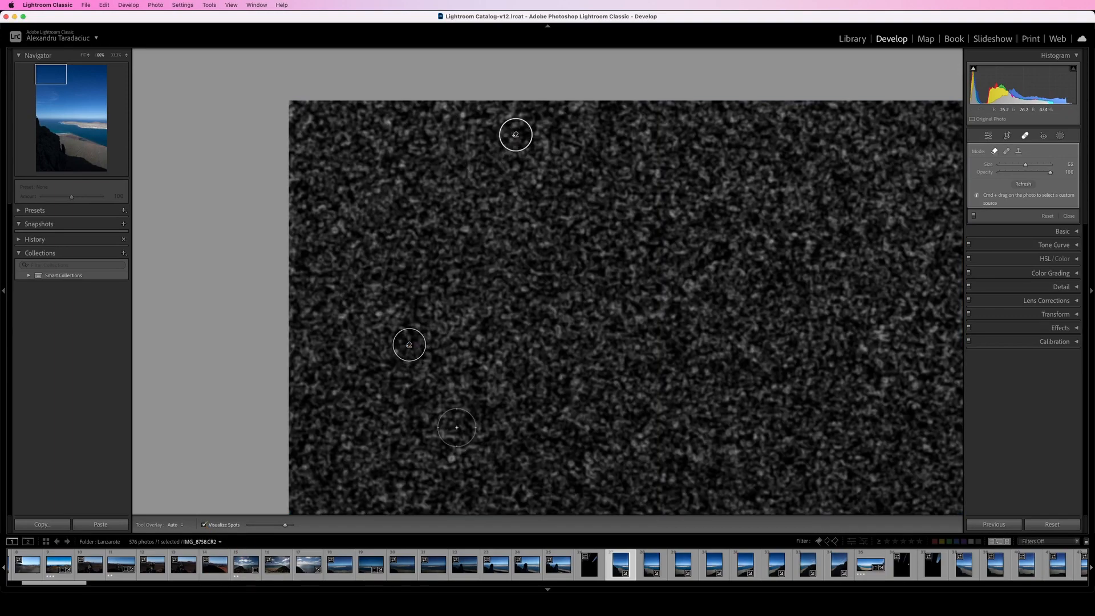
# Remove the remaining dust spots on the left side of the sky, from the upper area past the clouds down toward the horizon
pyautogui.click(454, 463)
pyautogui.moveTo(626, 412); pyautogui.dragTo(568, 166)
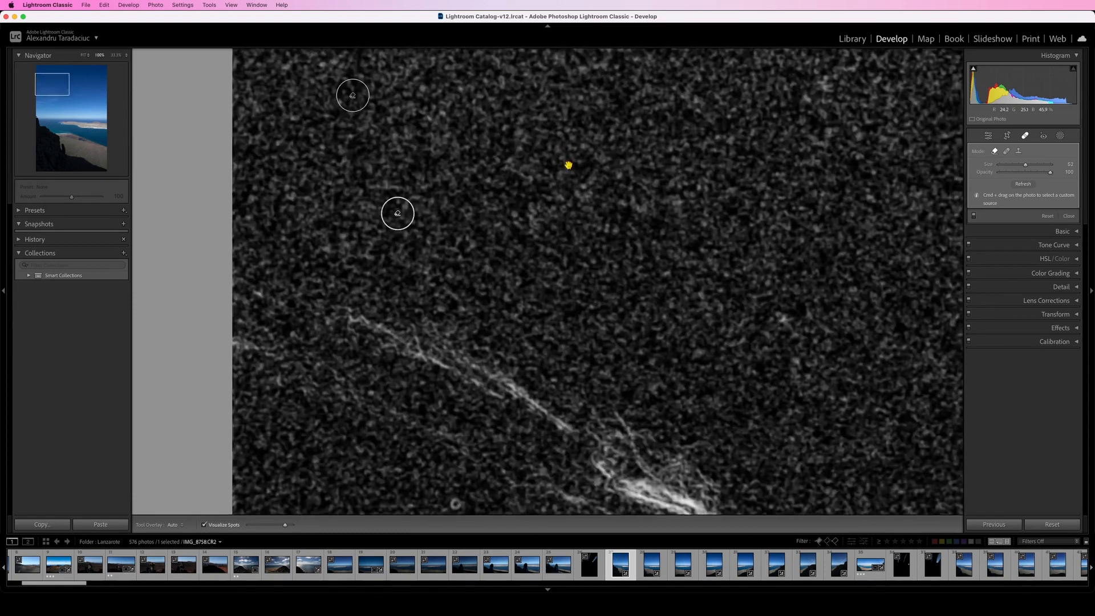
pyautogui.moveTo(547, 387)
pyautogui.mouseDown()
pyautogui.moveTo(538, 230)
pyautogui.moveTo(559, 192)
pyautogui.mouseUp()
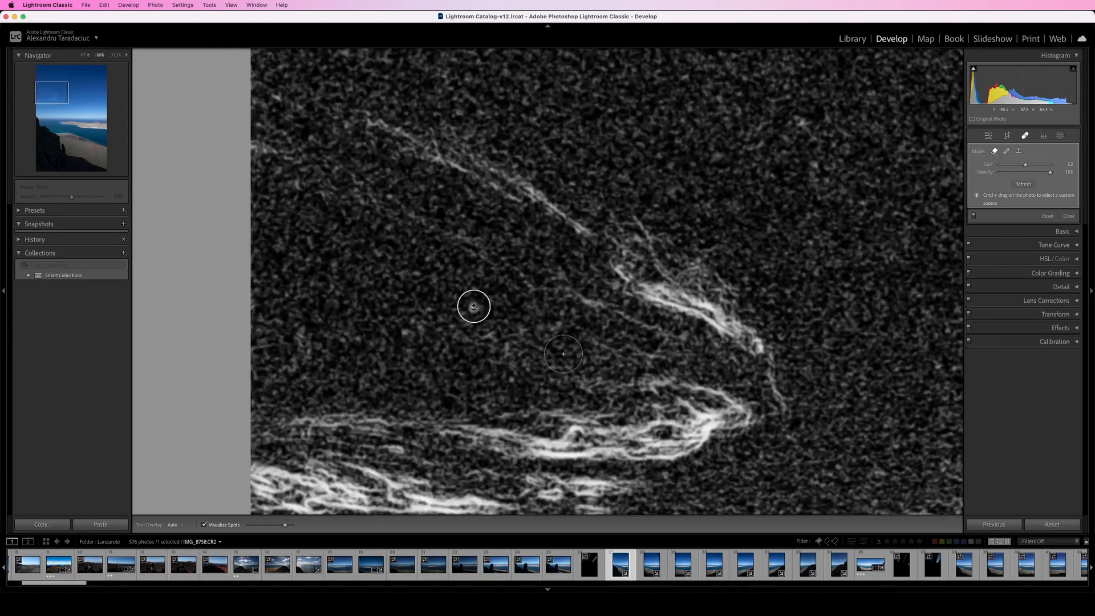
pyautogui.moveTo(798, 404)
pyautogui.mouseDown()
pyautogui.moveTo(606, 211)
pyautogui.moveTo(554, 180)
pyautogui.mouseUp()
pyautogui.moveTo(339, 384); pyautogui.dragTo(691, 217)
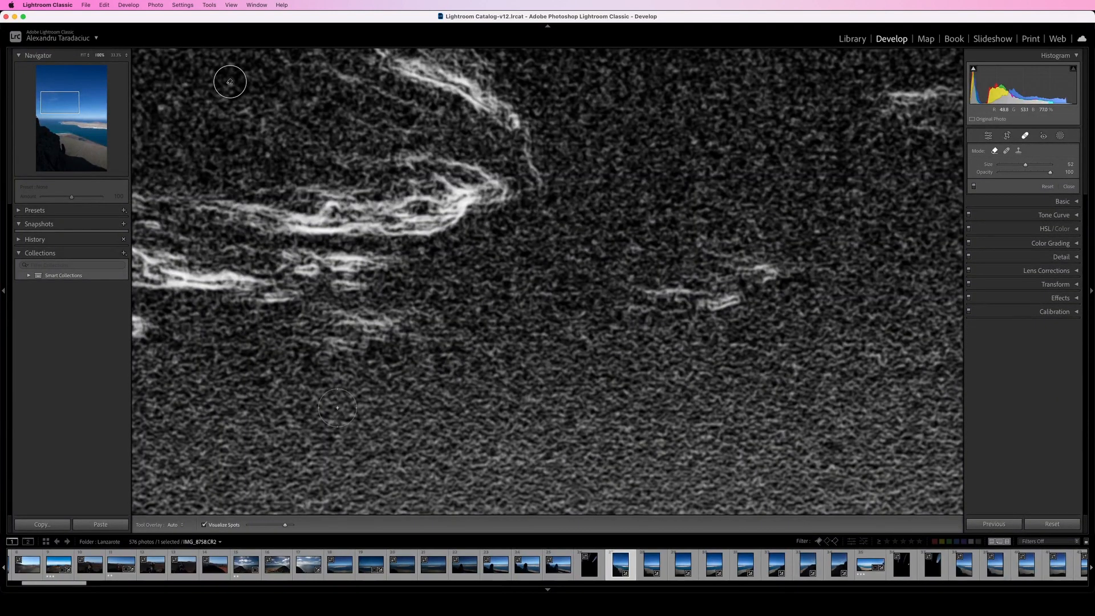
pyautogui.moveTo(279, 461); pyautogui.dragTo(493, 329)
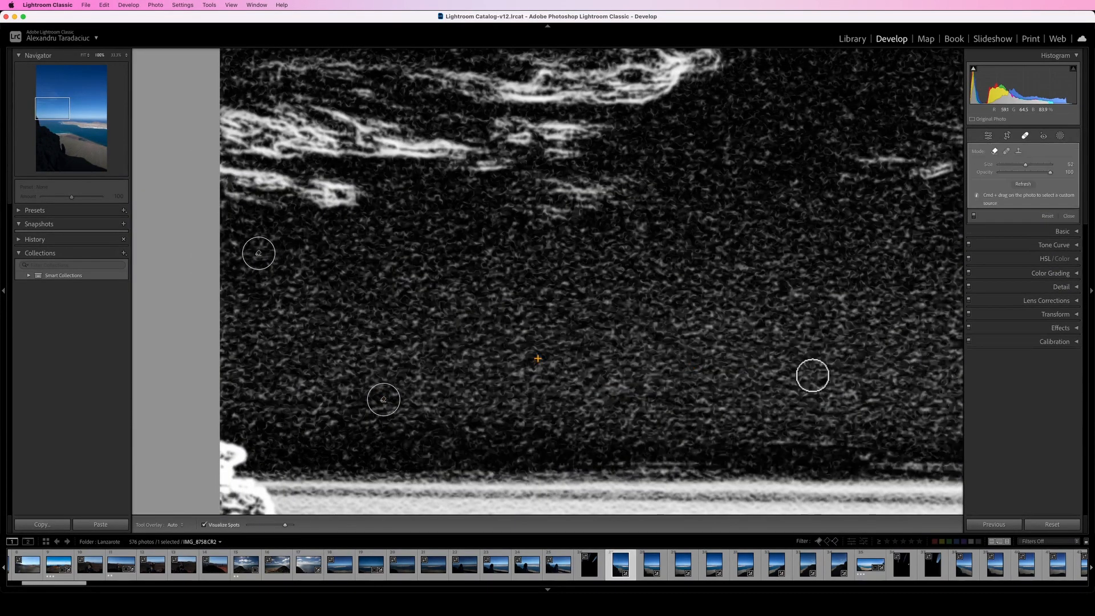
pyautogui.moveTo(811, 374); pyautogui.dragTo(516, 359)
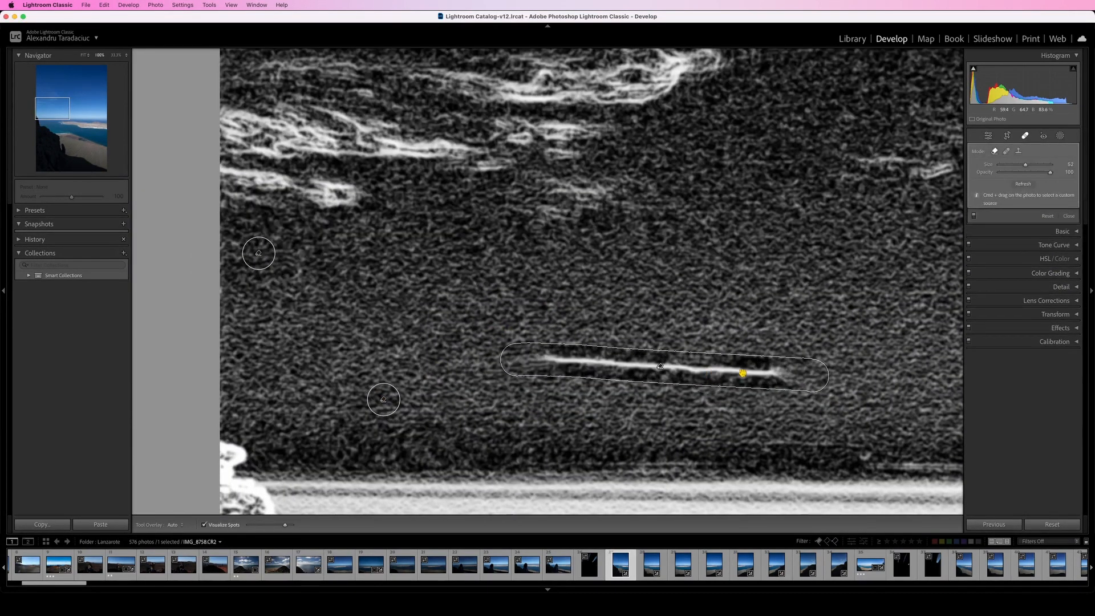
pyautogui.press('Delete')
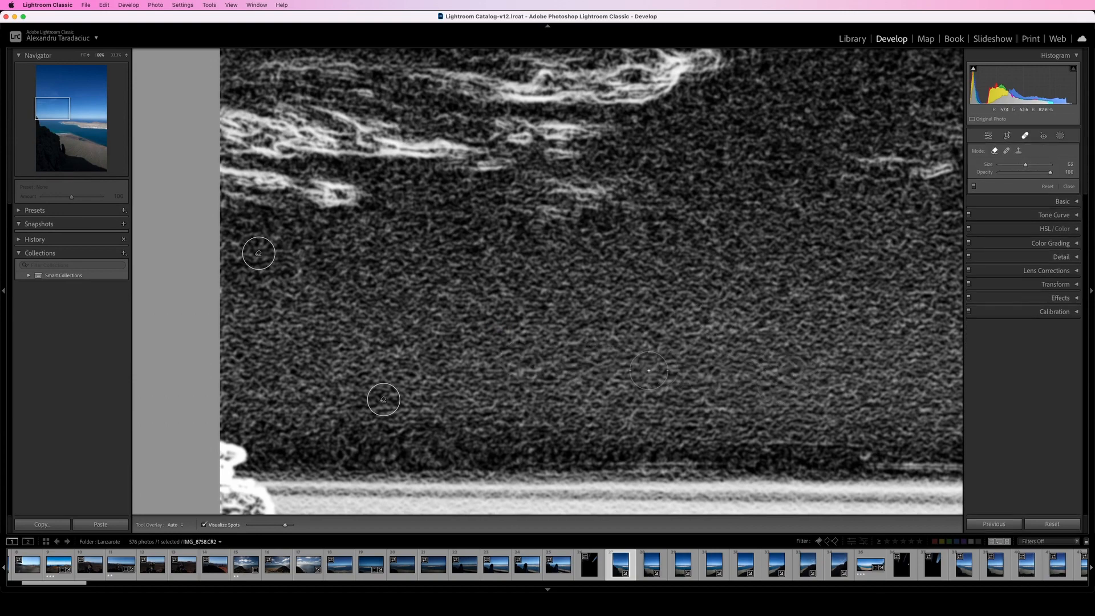
pyautogui.press('z')
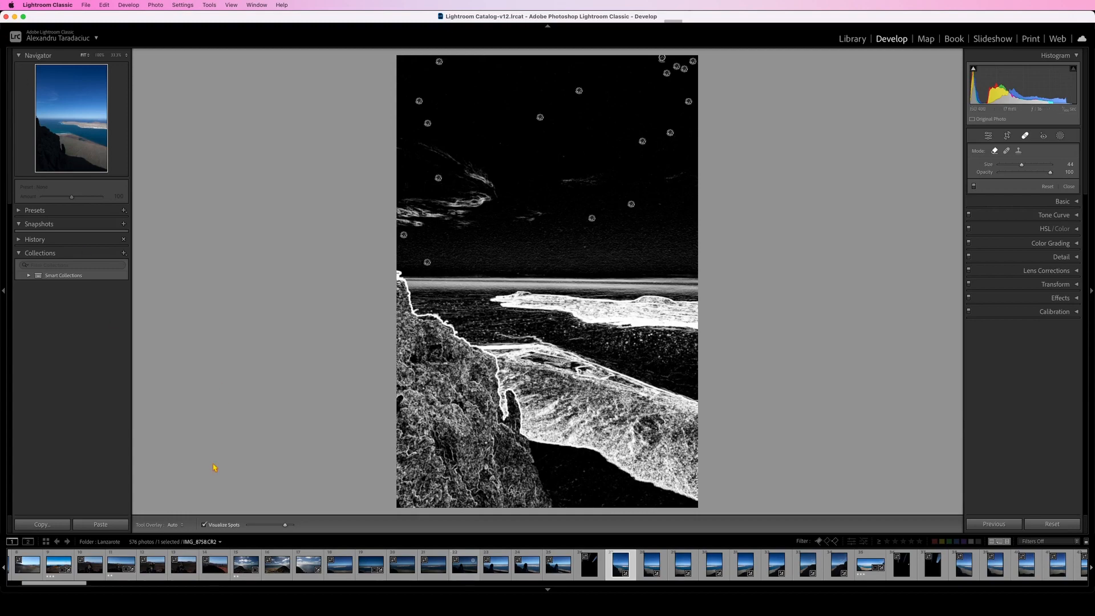
# Remove three faint dust spots in the lower right part of the sky above the horizon, and turn off spot visualization
pyautogui.click(100, 54)
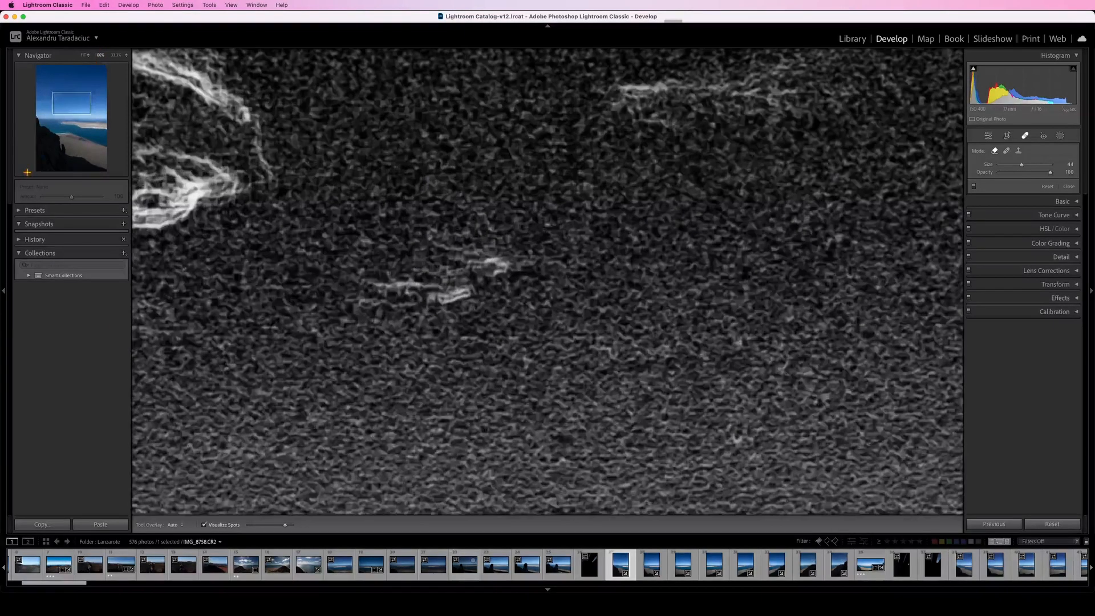
pyautogui.moveTo(72, 103); pyautogui.dragTo(83, 107)
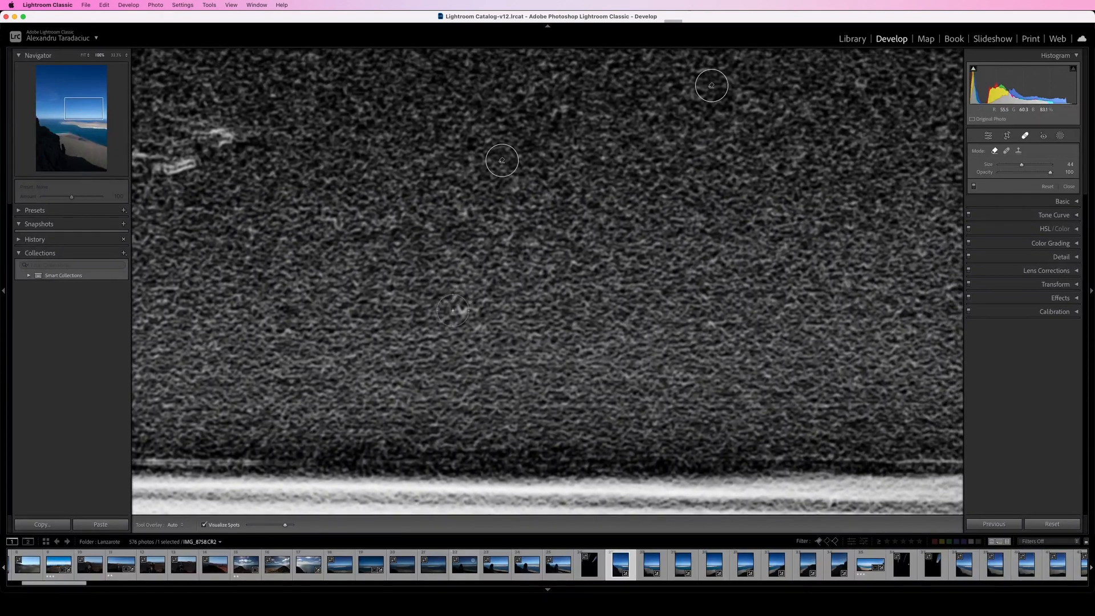
pyautogui.click(204, 525)
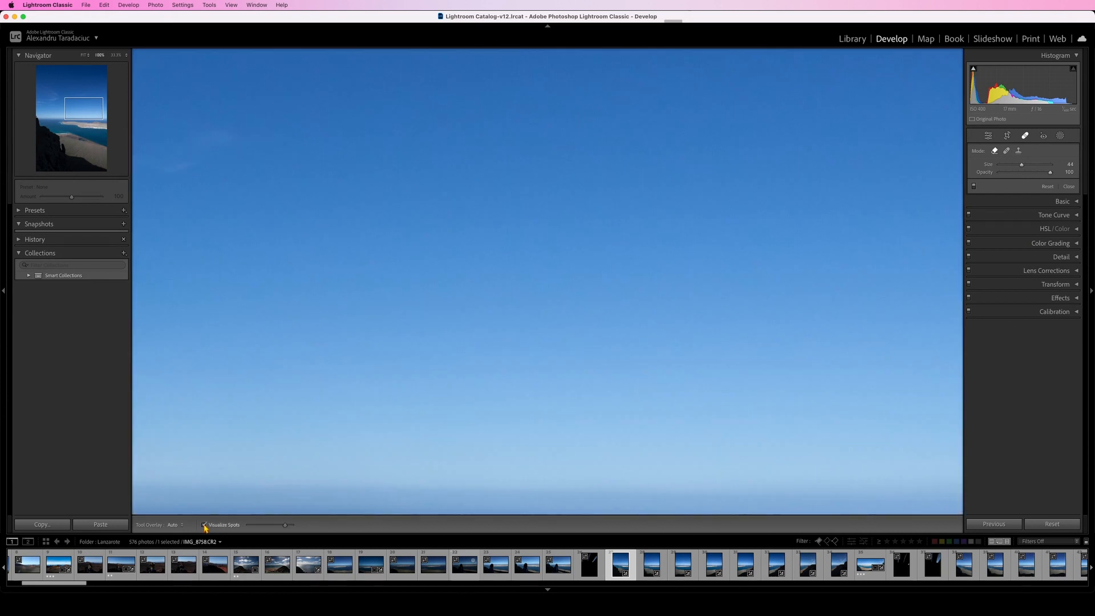
pyautogui.click(204, 525)
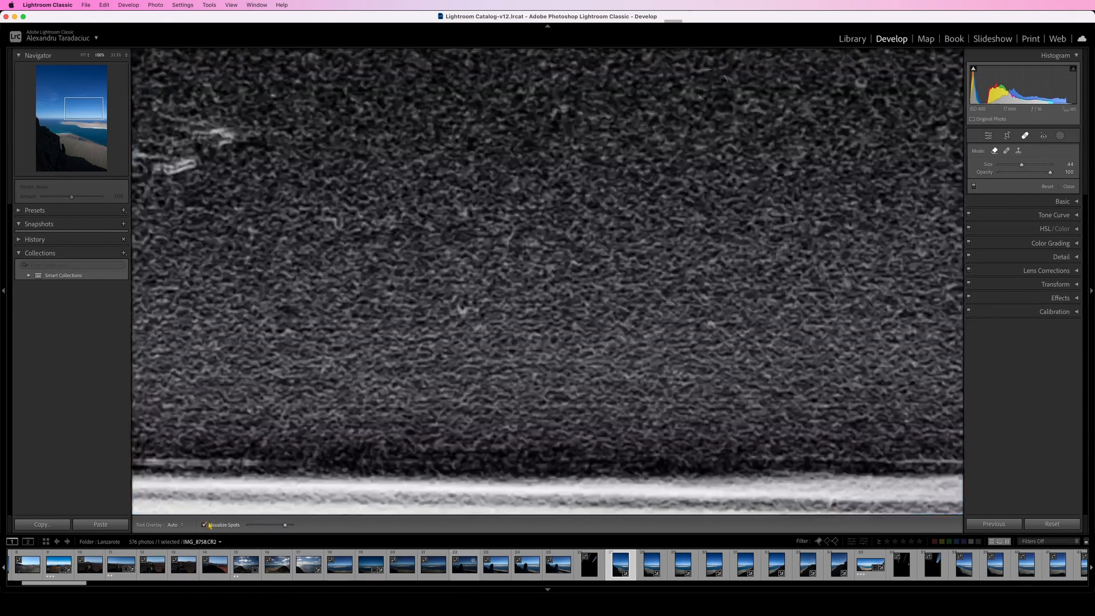
pyautogui.click(462, 308)
pyautogui.click(711, 329)
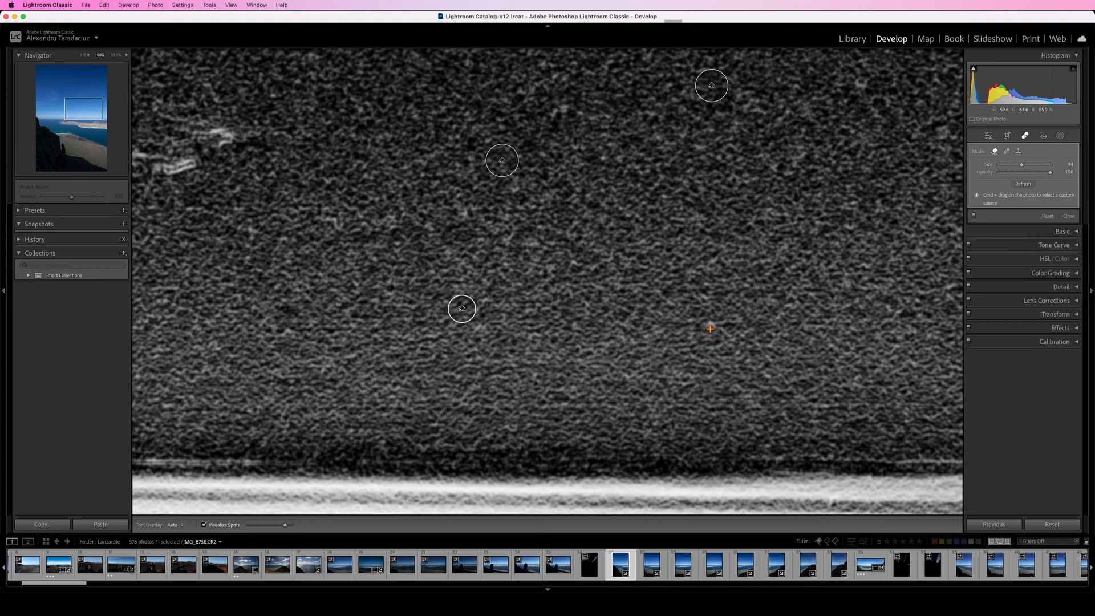
pyautogui.click(788, 306)
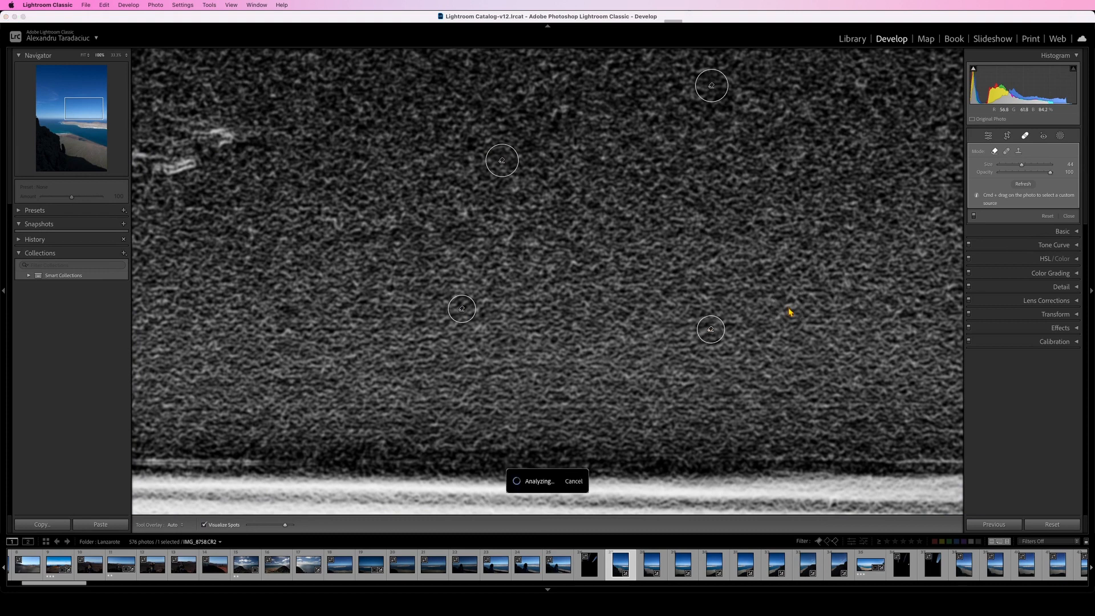
pyautogui.click(205, 525)
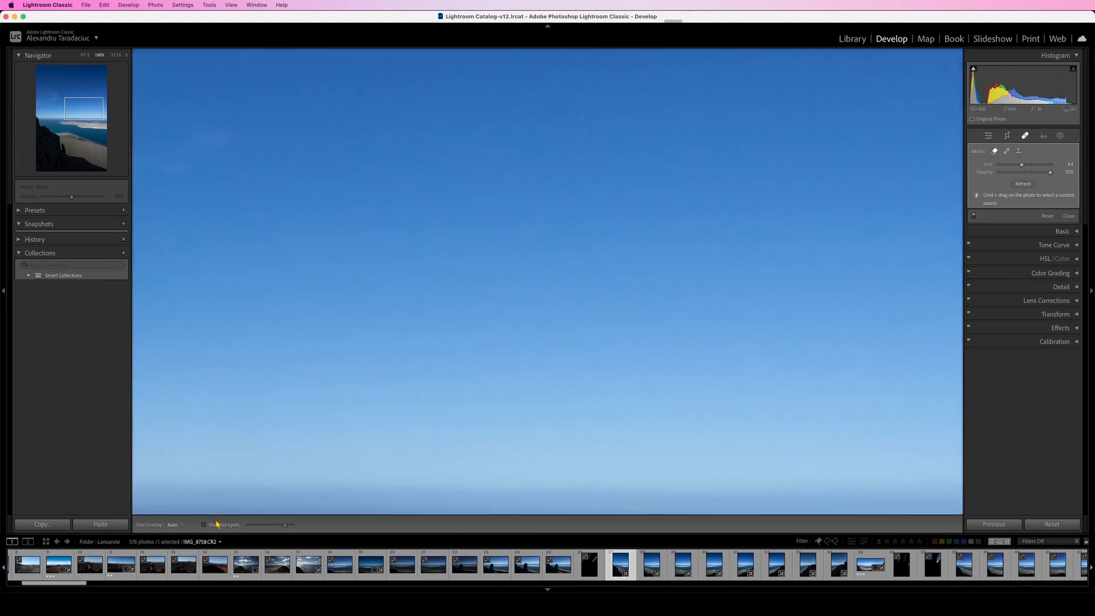
pyautogui.click(83, 56)
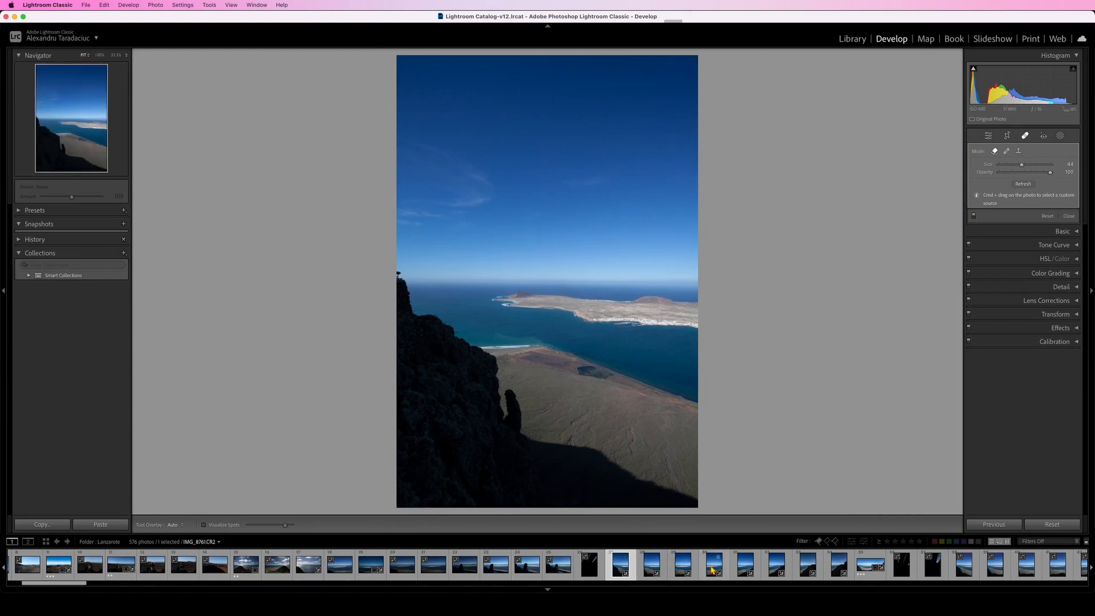
# Copy only the Healing settings from the cleaned photo IMG_8758.CR2
pyautogui.rightClick(624, 570)
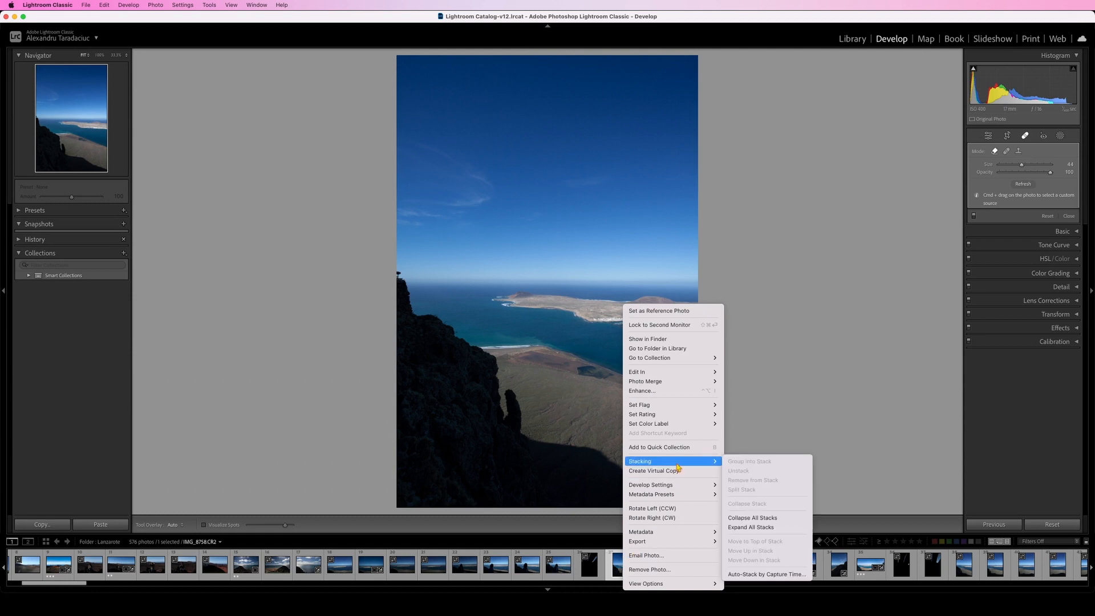
pyautogui.moveTo(711, 486)
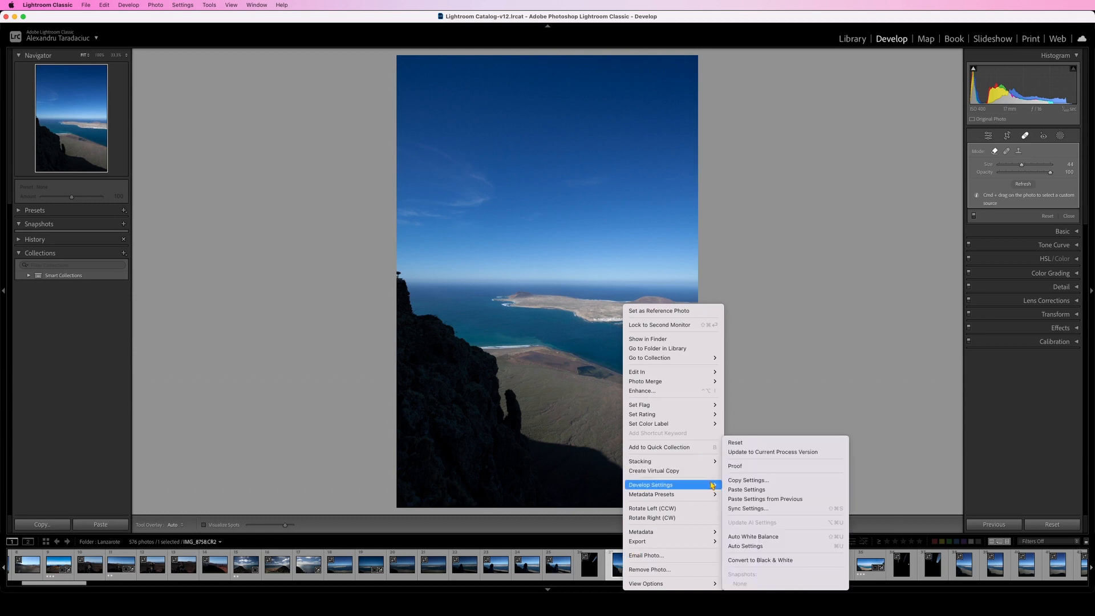
pyautogui.click(752, 482)
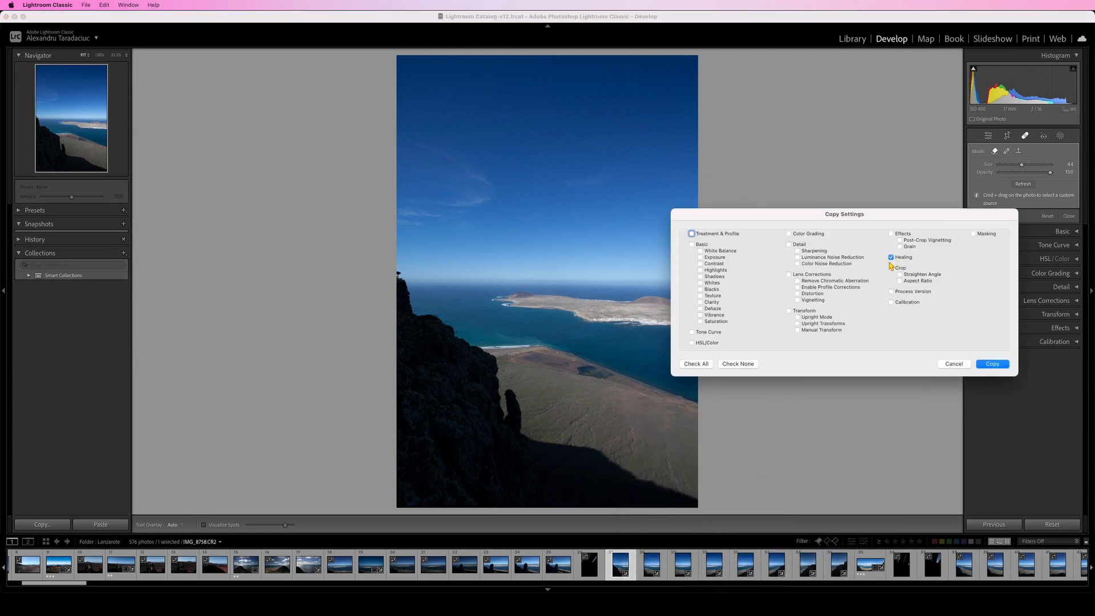
pyautogui.click(691, 368)
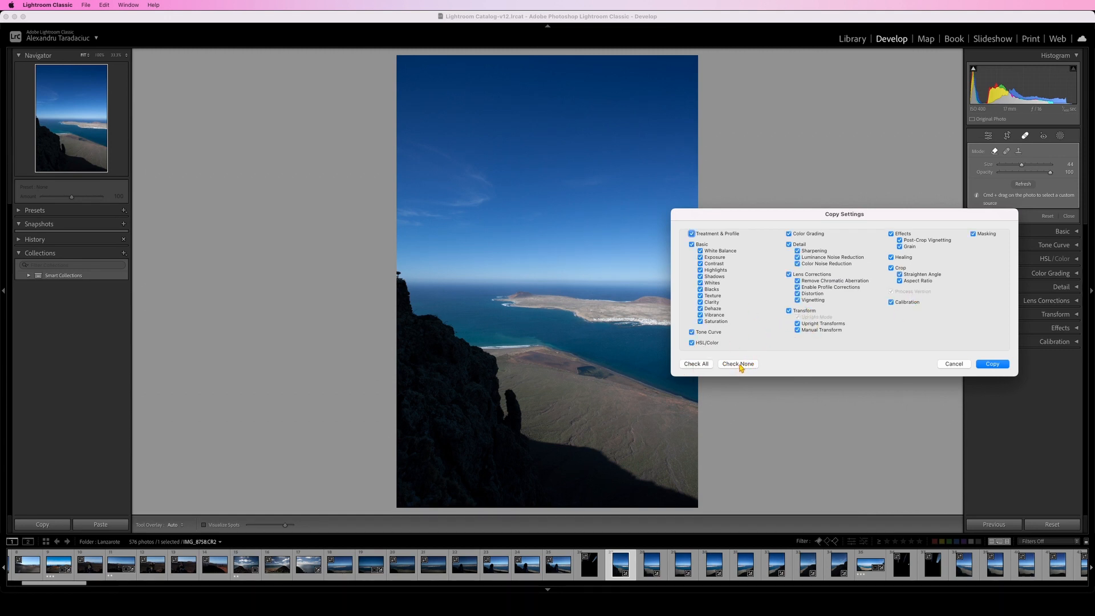
pyautogui.click(739, 366)
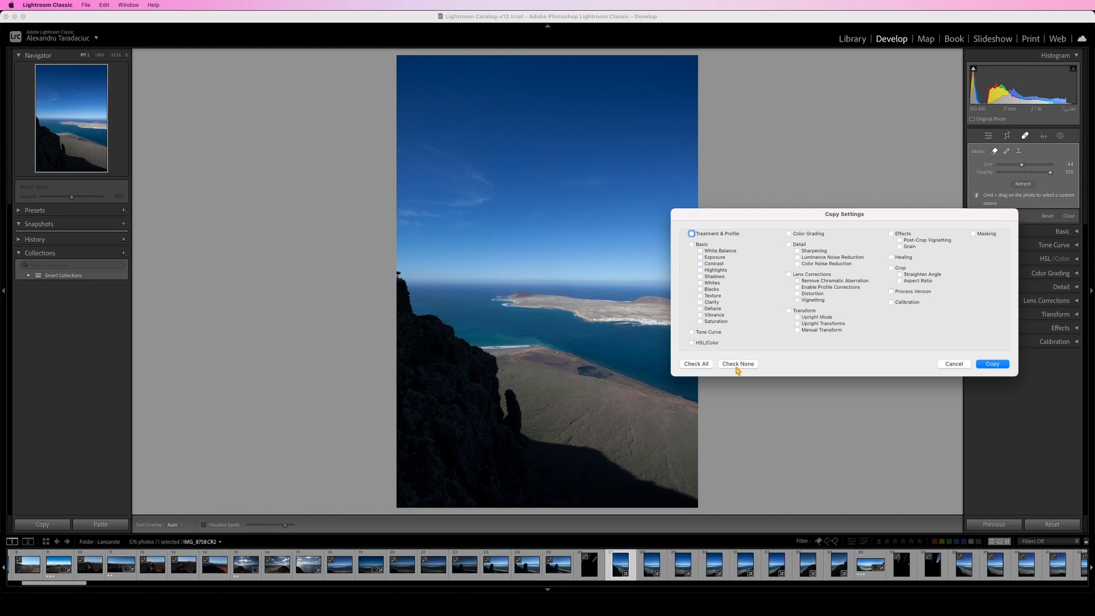
pyautogui.click(892, 259)
pyautogui.click(992, 364)
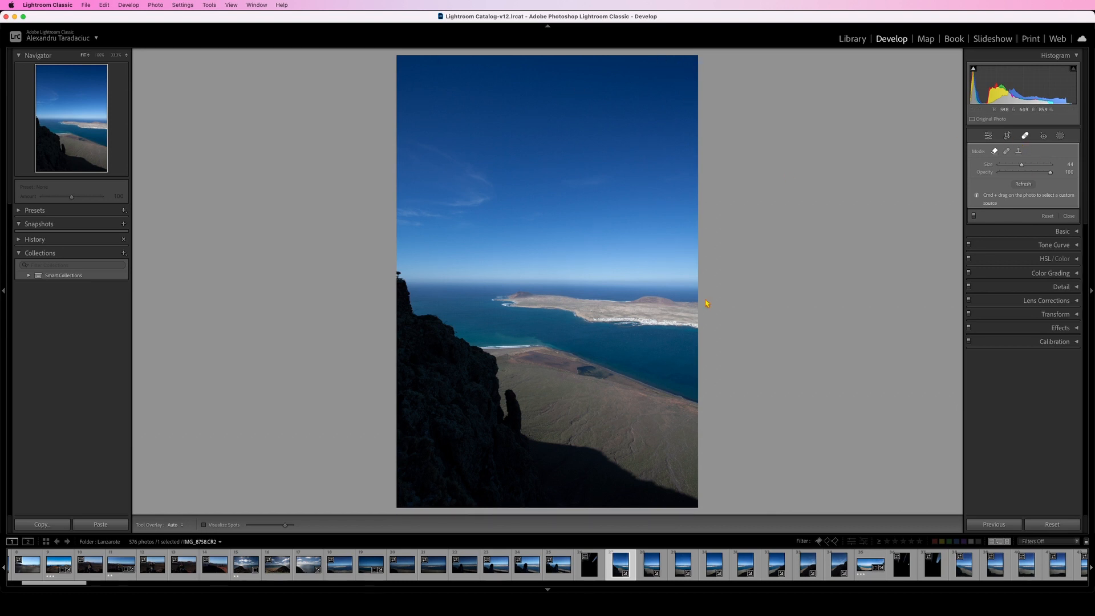
pyautogui.rightClick(623, 569)
pyautogui.moveTo(682, 485)
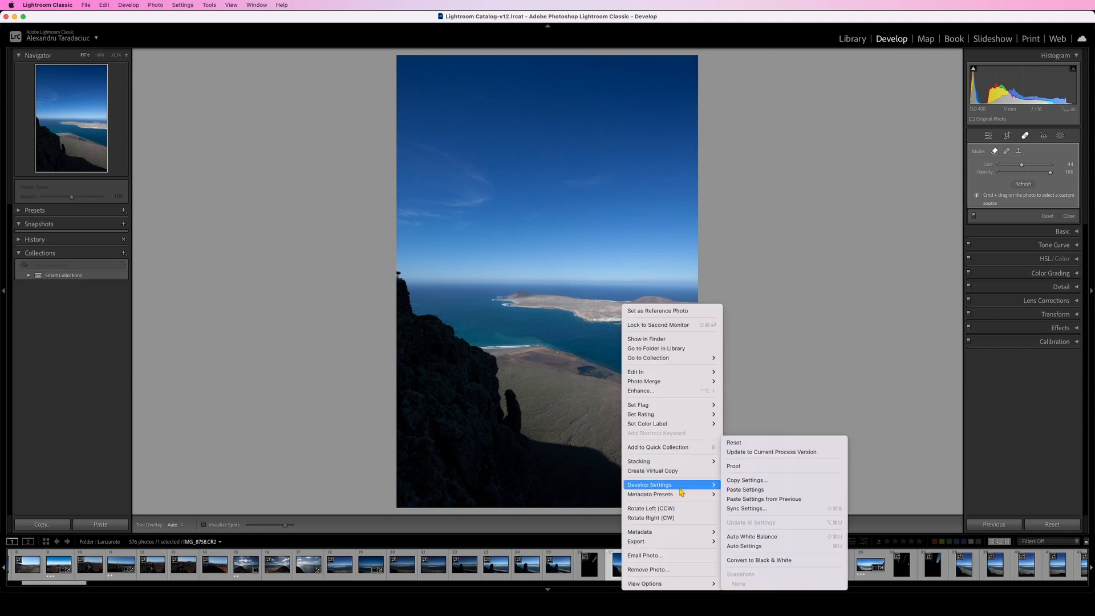
pyautogui.click(767, 484)
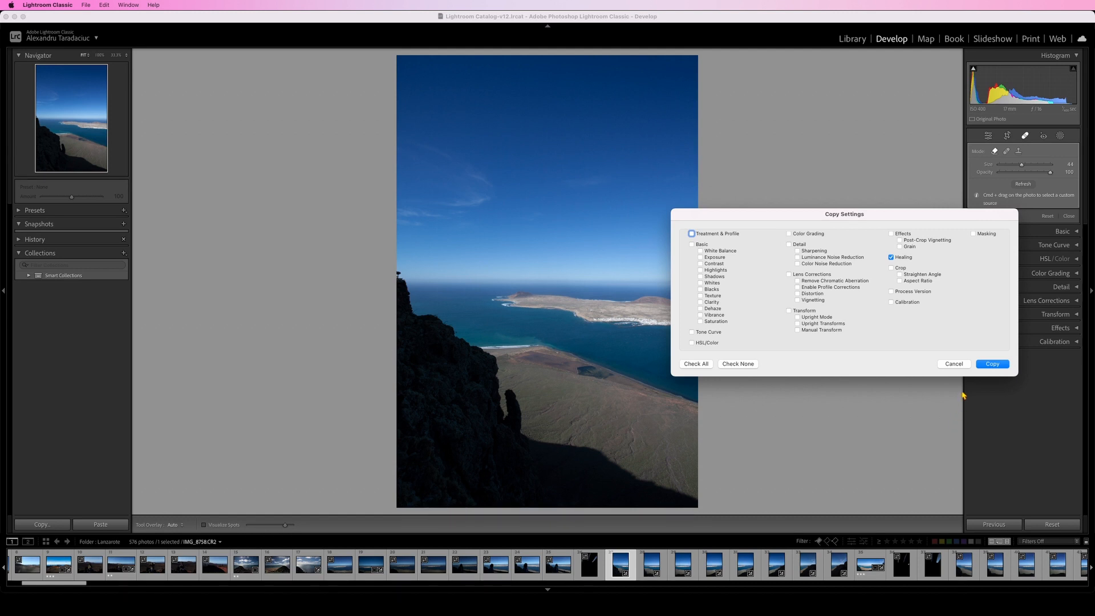
pyautogui.click(996, 365)
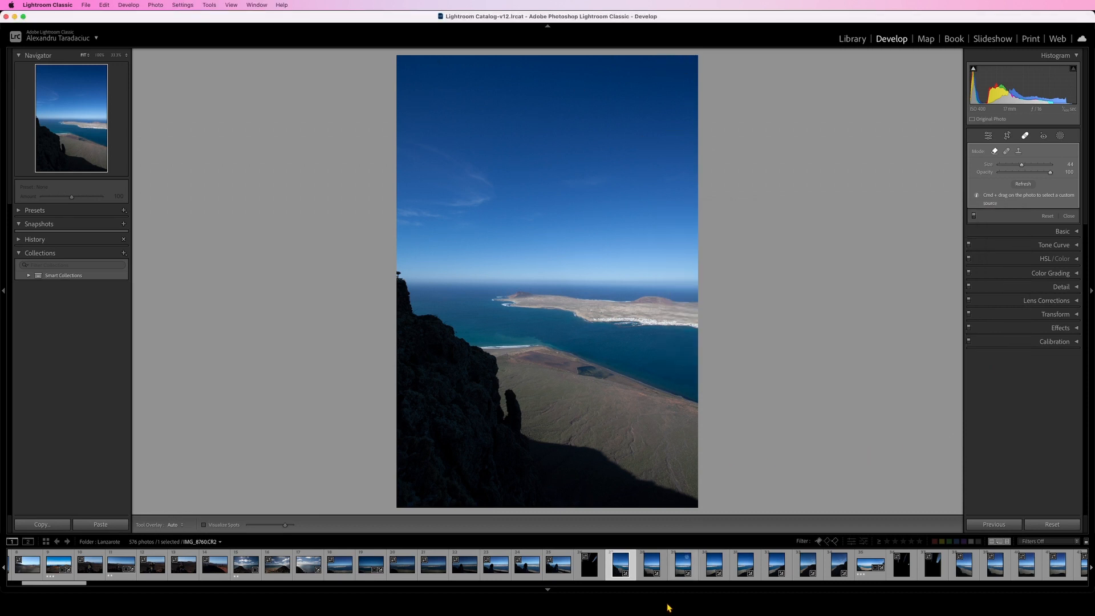
# Paste the copied Healing settings onto the seven following photos of the series, ending with IMG_8765.CR2
pyautogui.click(649, 568)
pyautogui.keyDown('shift'); pyautogui.click(838, 570); pyautogui.keyUp('shift')
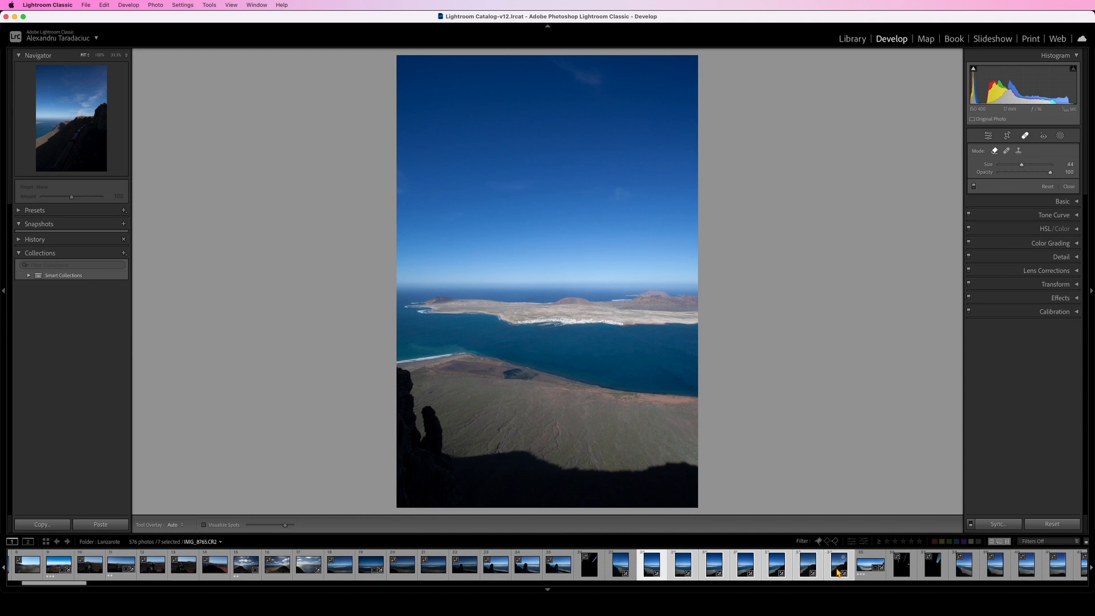
pyautogui.rightClick(838, 572)
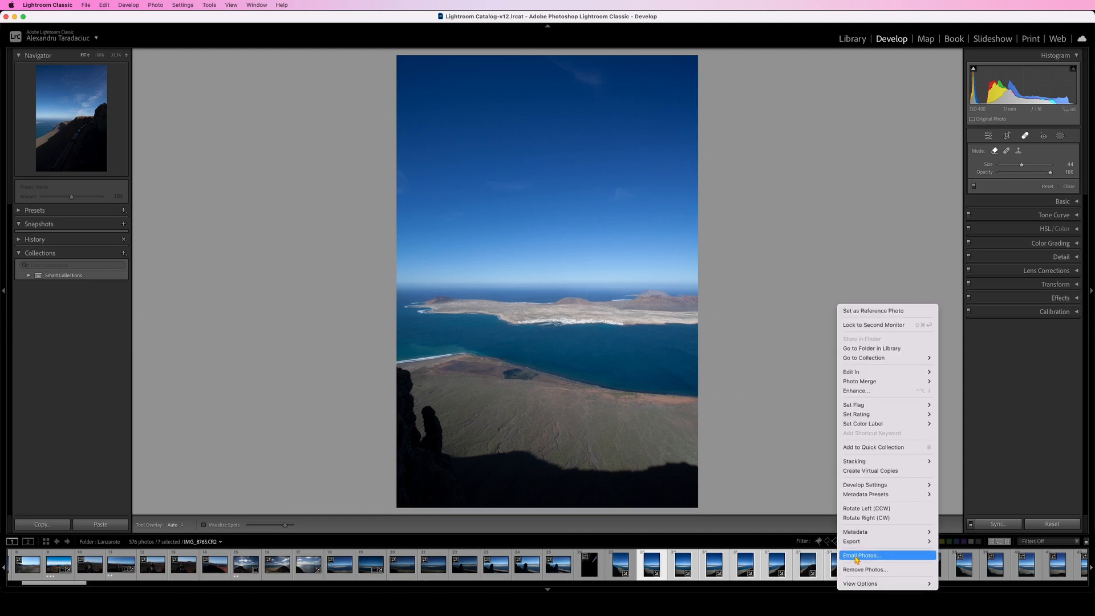
pyautogui.moveTo(912, 488)
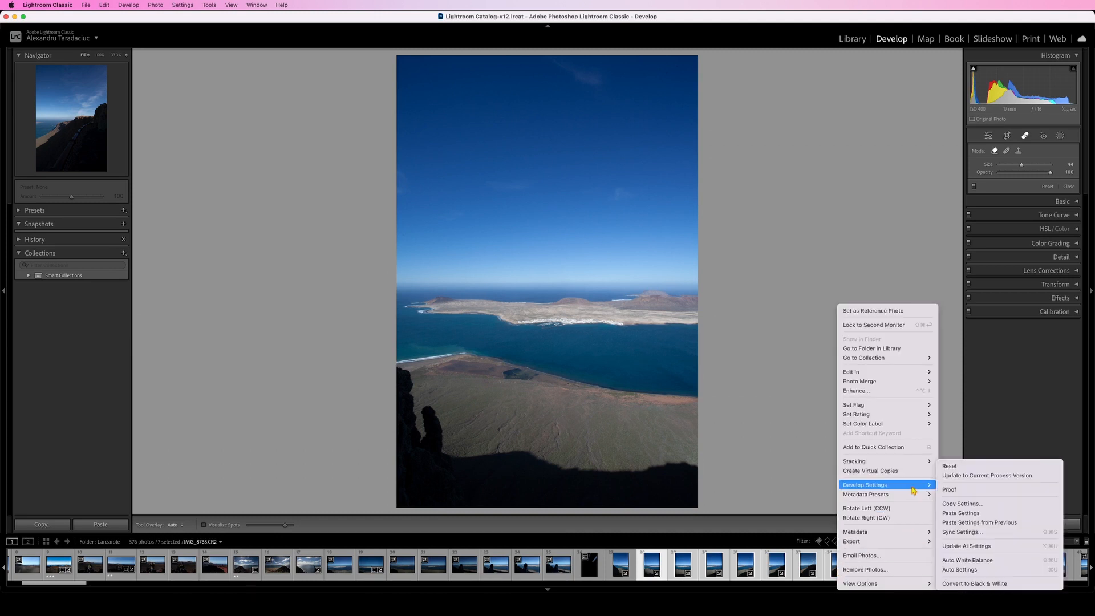
pyautogui.click(1000, 512)
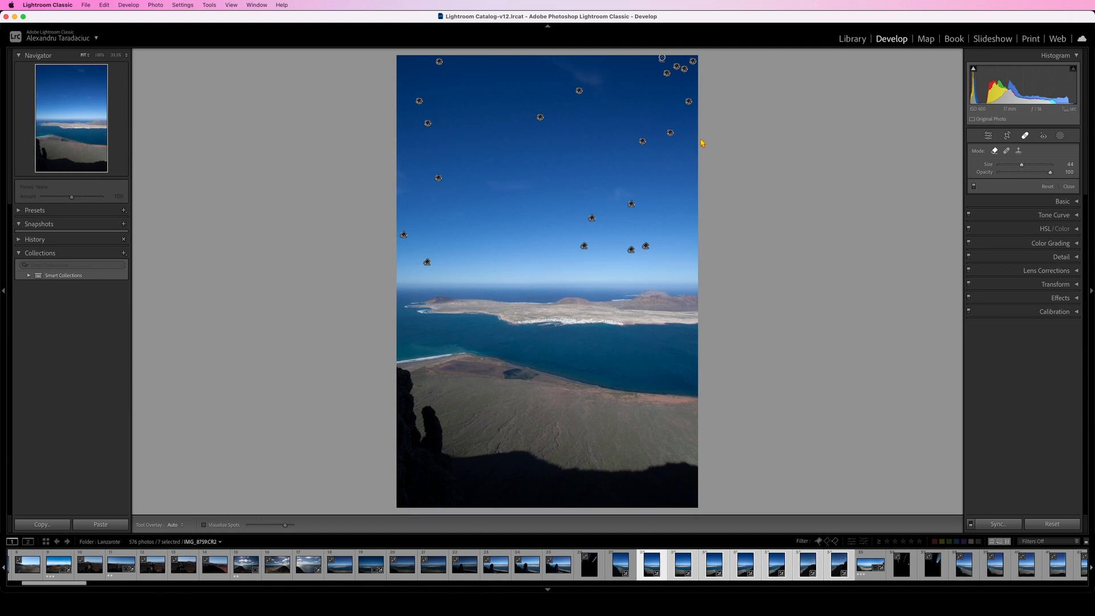
# Check the pasted spot removals on several photos of the series
pyautogui.click(714, 573)
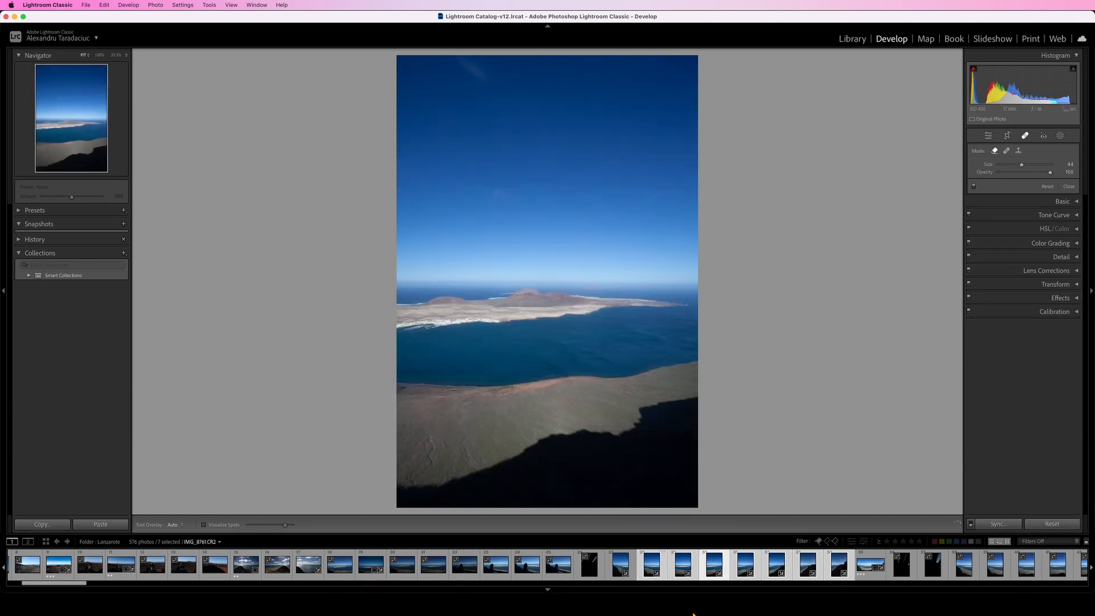
pyautogui.click(749, 577)
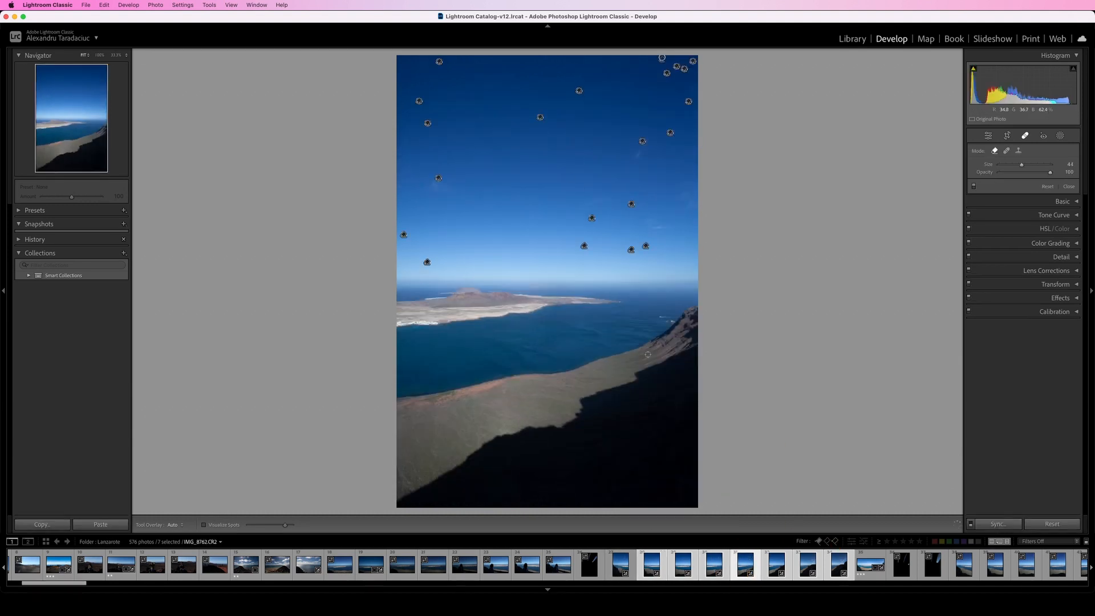
pyautogui.click(808, 567)
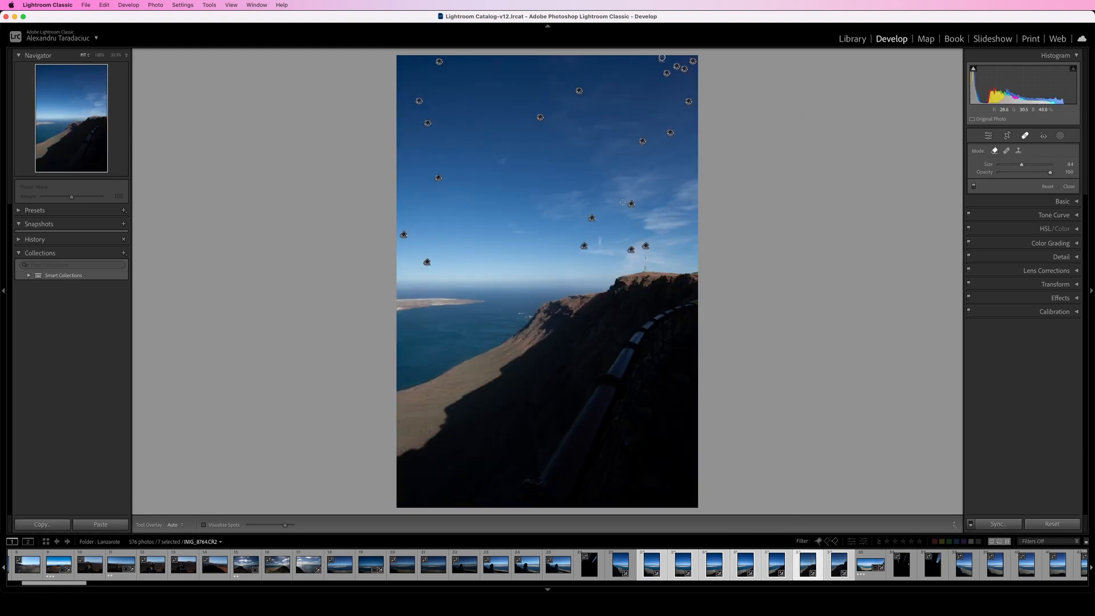
pyautogui.click(839, 573)
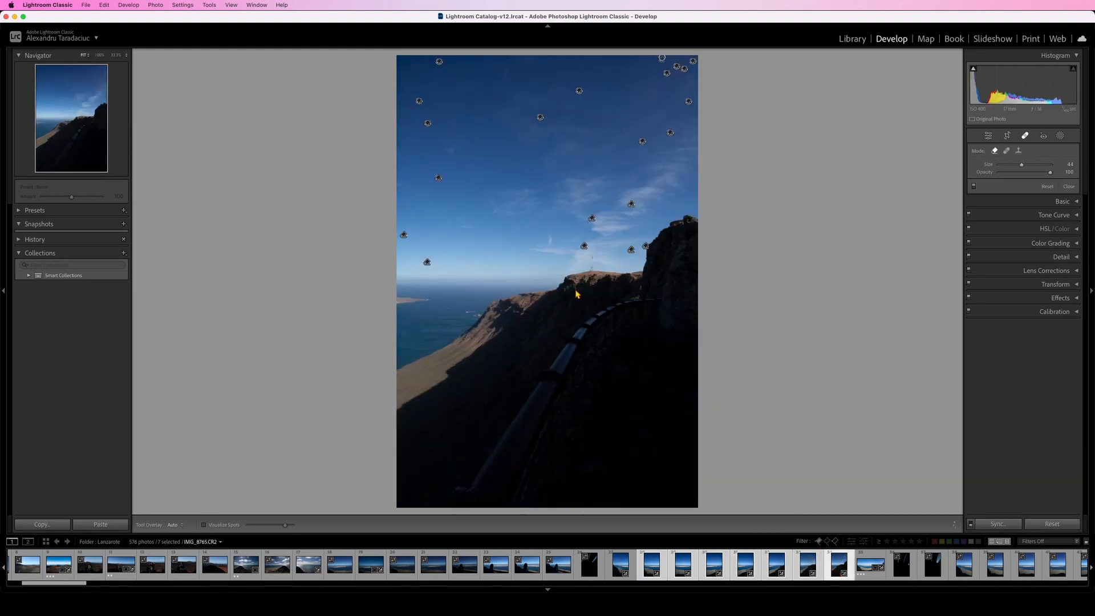
pyautogui.click(650, 570)
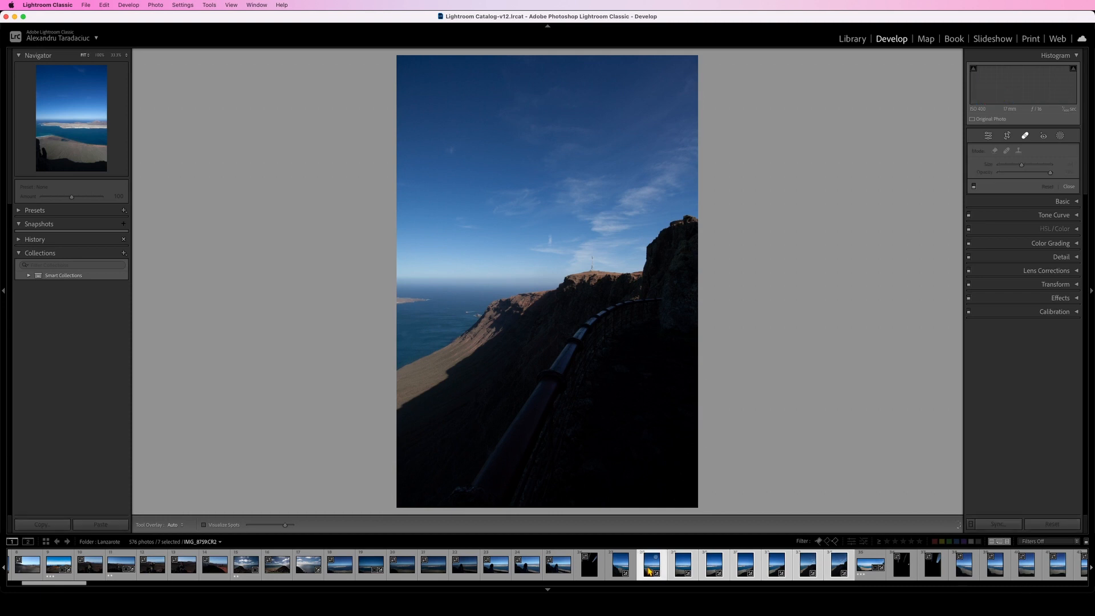
# Merge the eight photos IMG_8758 through IMG_8765 into a panorama with Spherical projection, Auto Crop and Auto Settings, and open the merged image
pyautogui.click(624, 570)
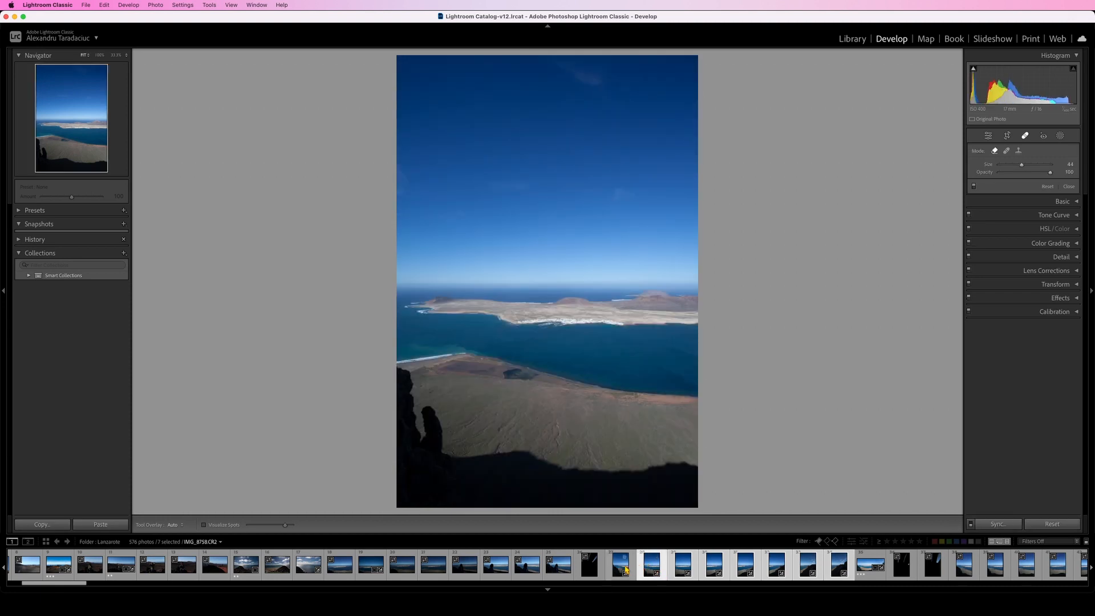
pyautogui.keyDown('shift'); pyautogui.click(840, 572); pyautogui.keyUp('shift')
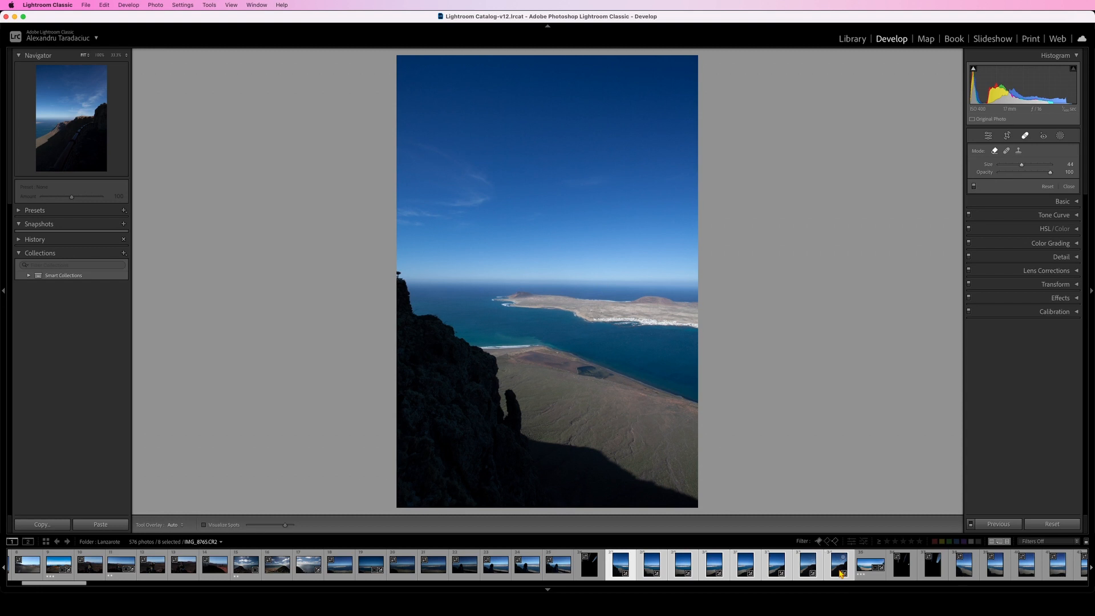
pyautogui.rightClick(653, 571)
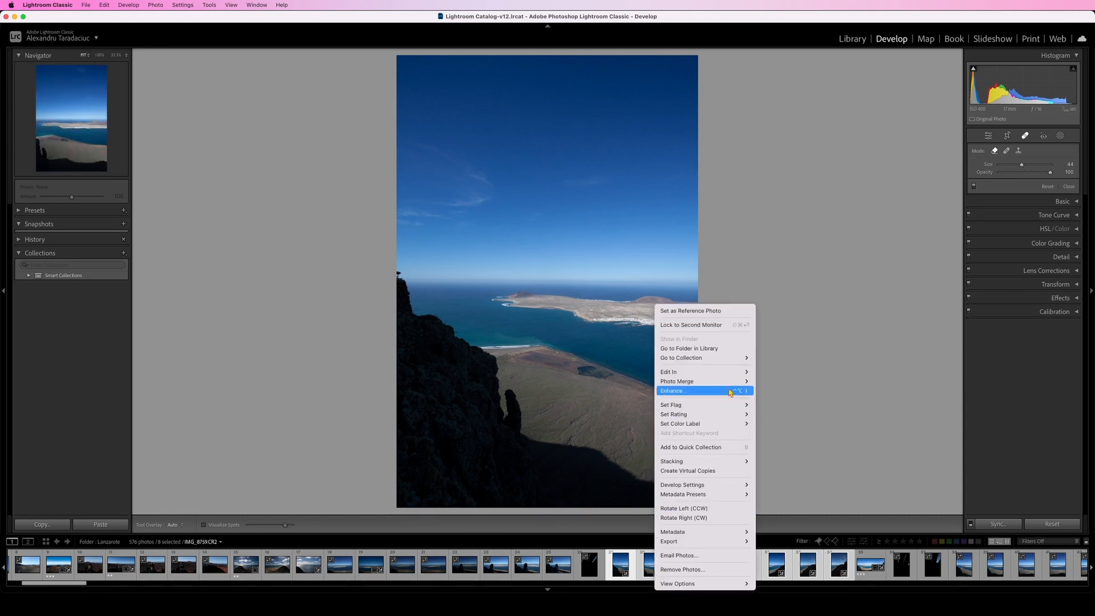
pyautogui.moveTo(730, 381)
pyautogui.click(791, 392)
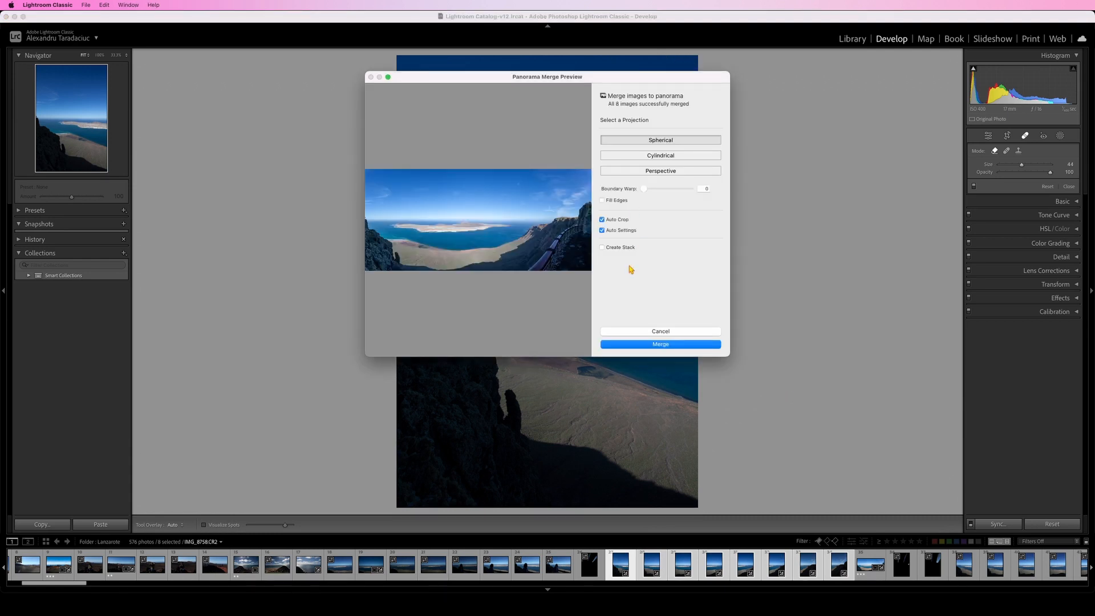
pyautogui.click(667, 344)
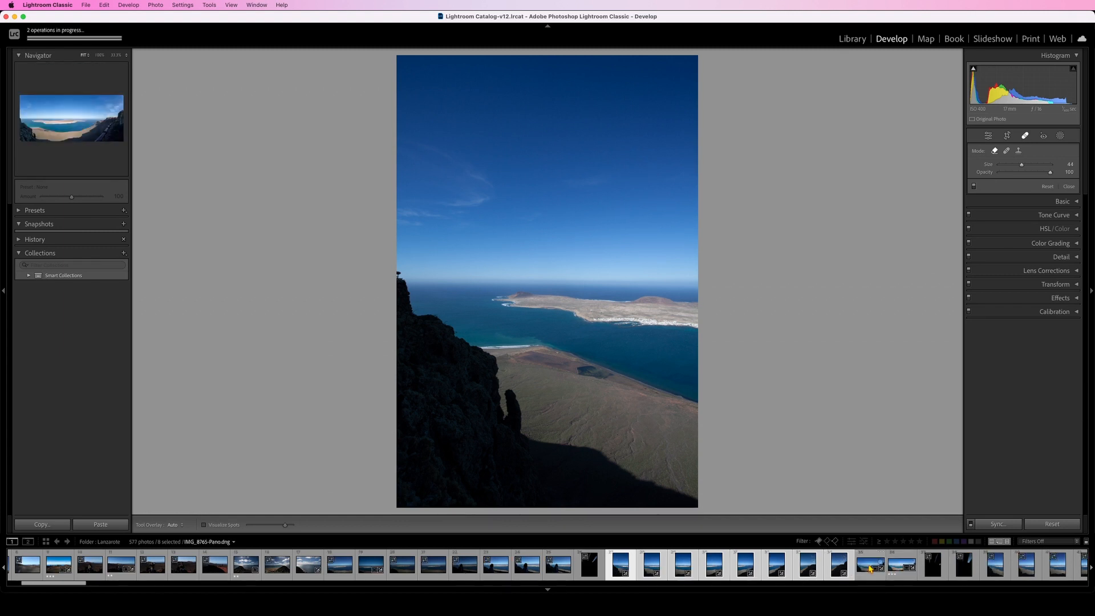
pyautogui.click(867, 571)
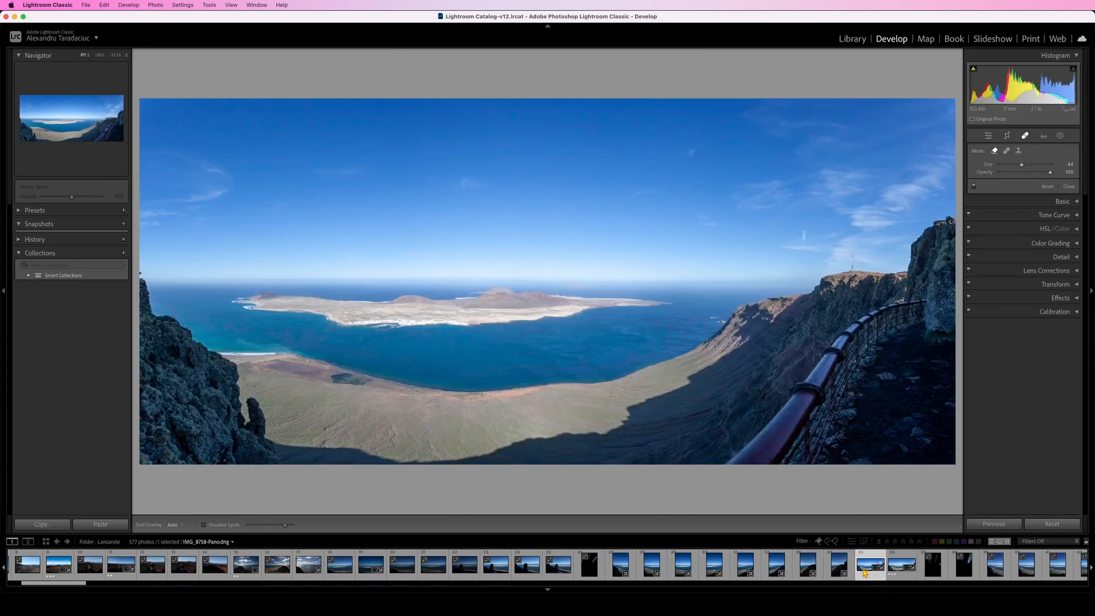
# Inspect the sky of the merged panorama IMG_8758-Pano.dng at 100% for leftover dust spots with Visualize Spots turned on
pyautogui.click(900, 568)
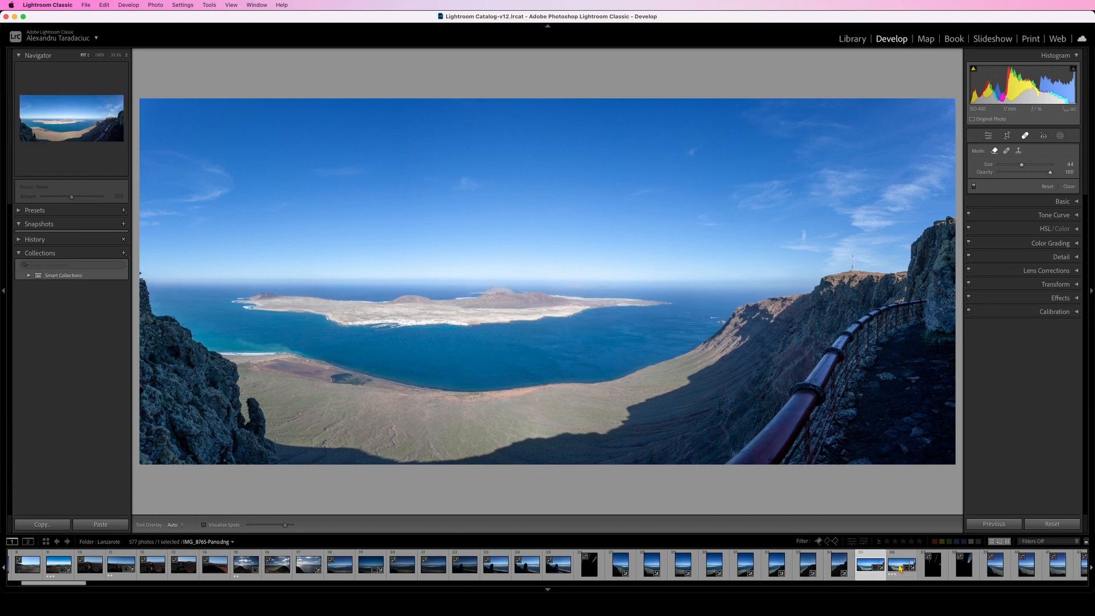
pyautogui.click(218, 527)
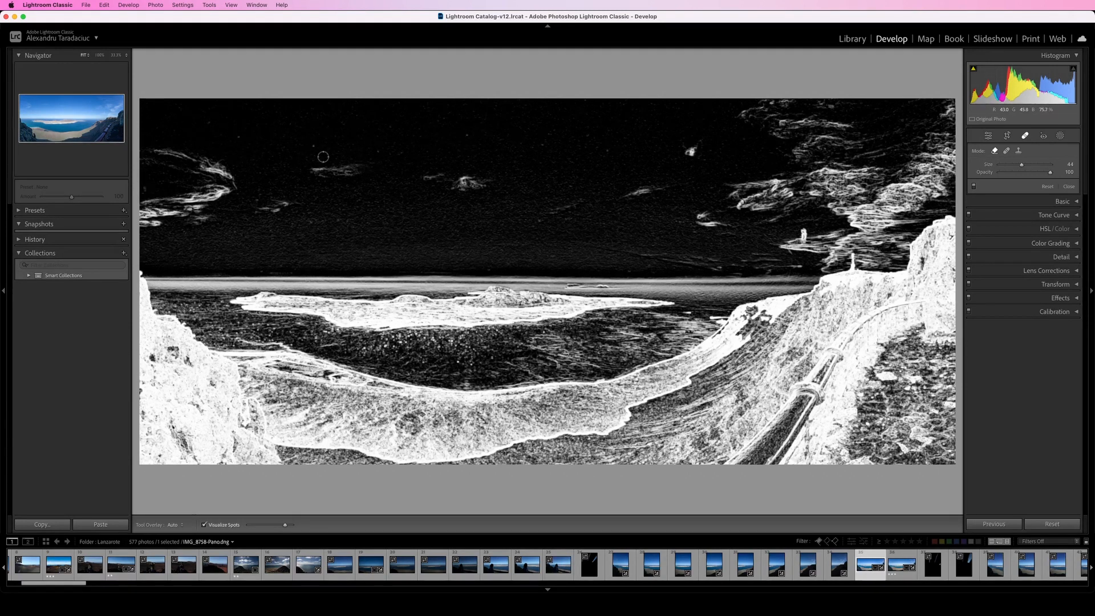
pyautogui.click(100, 55)
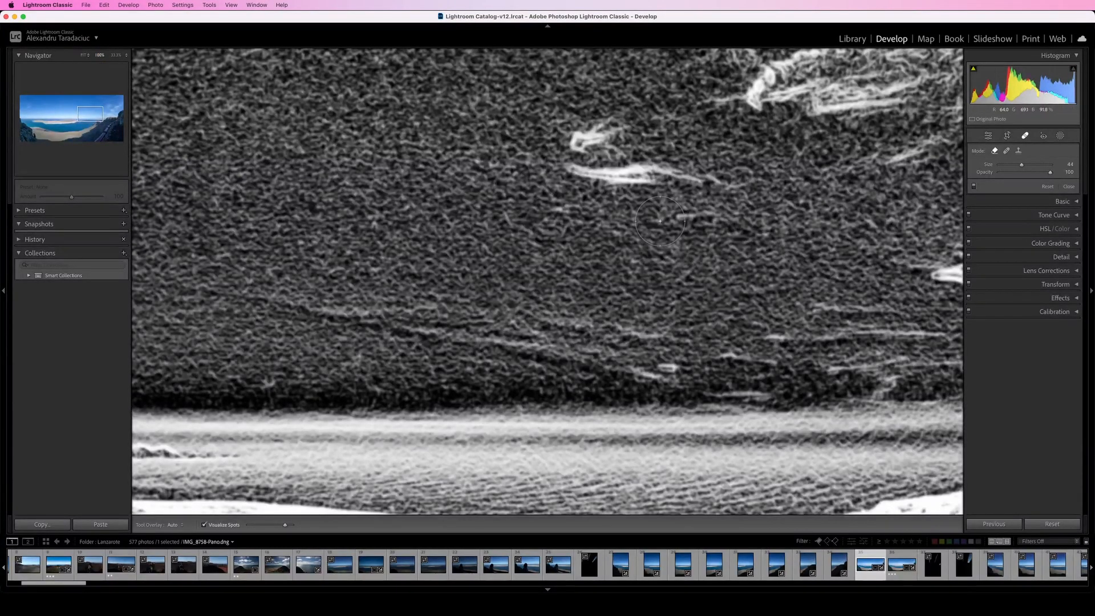
pyautogui.moveTo(551, 235); pyautogui.dragTo(846, 506)
pyautogui.moveTo(467, 246); pyautogui.dragTo(890, 526)
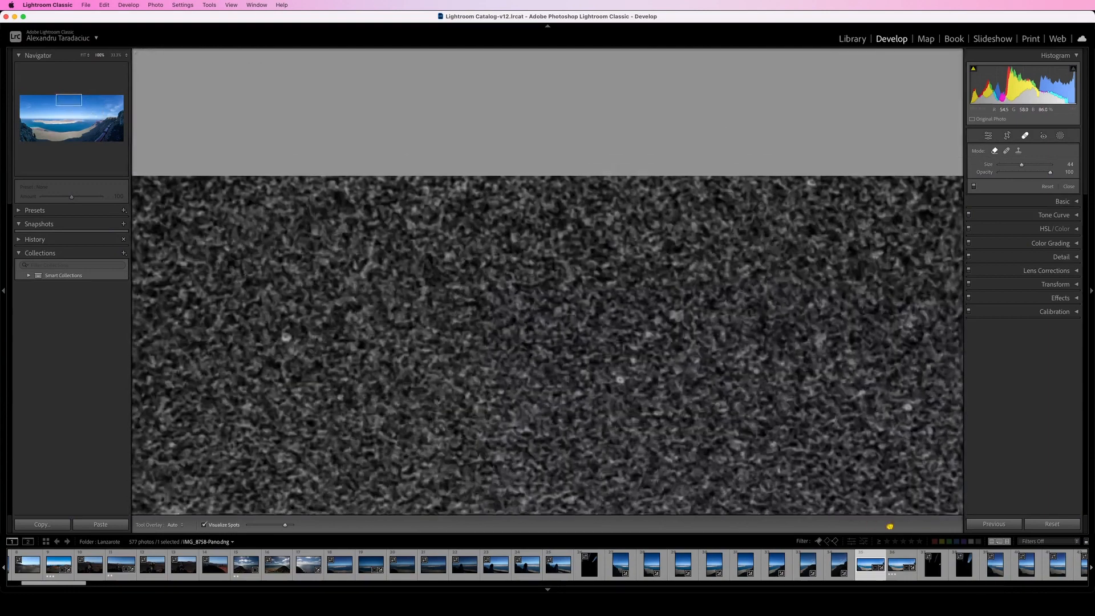
pyautogui.moveTo(689, 440); pyautogui.dragTo(759, 311)
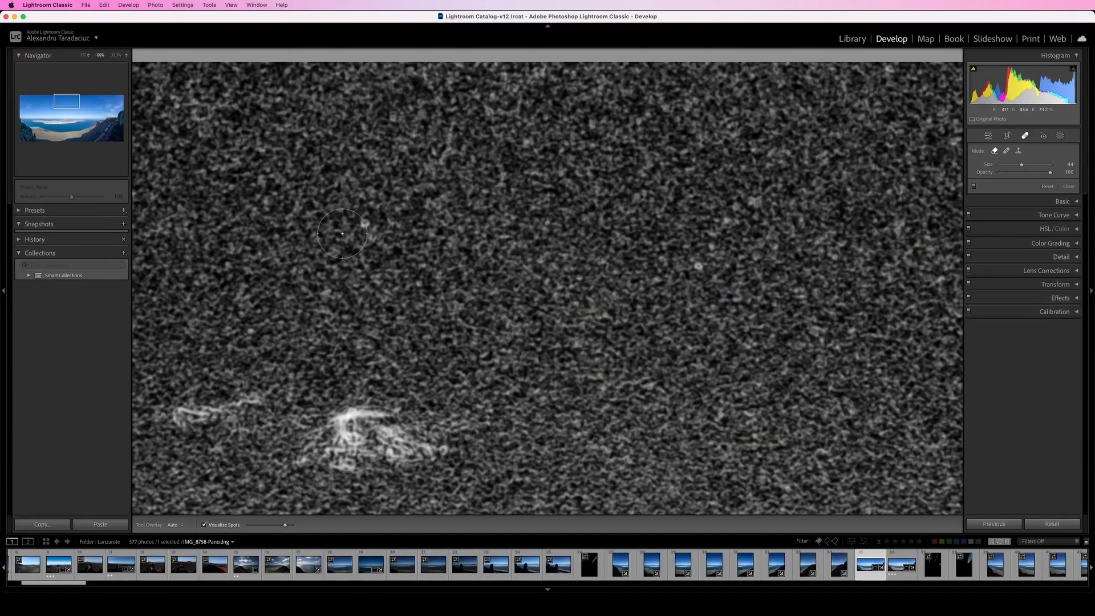
pyautogui.click(205, 525)
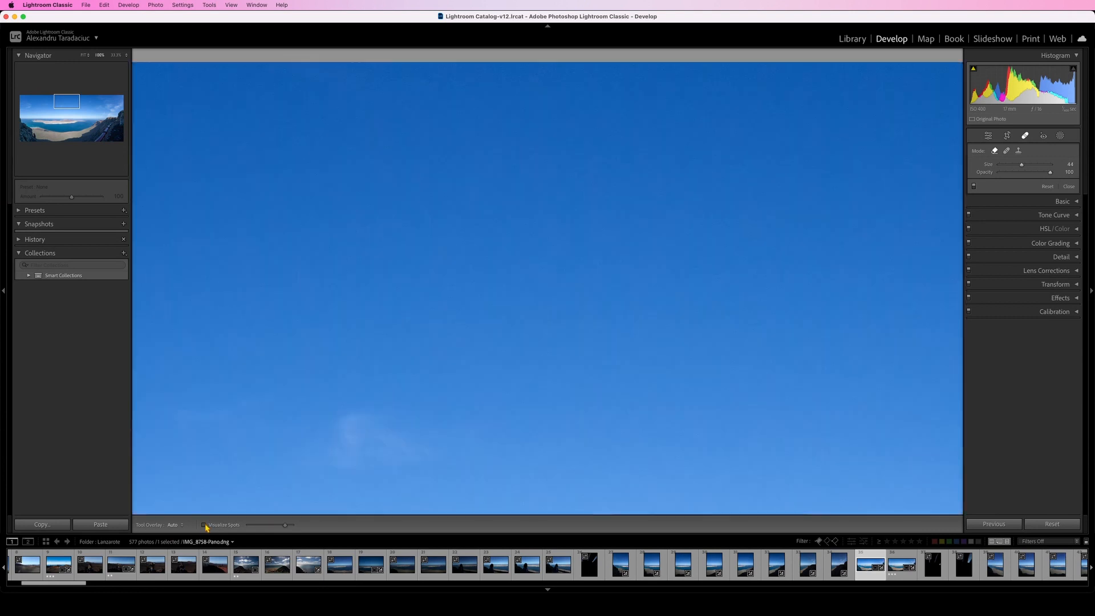
pyautogui.click(205, 525)
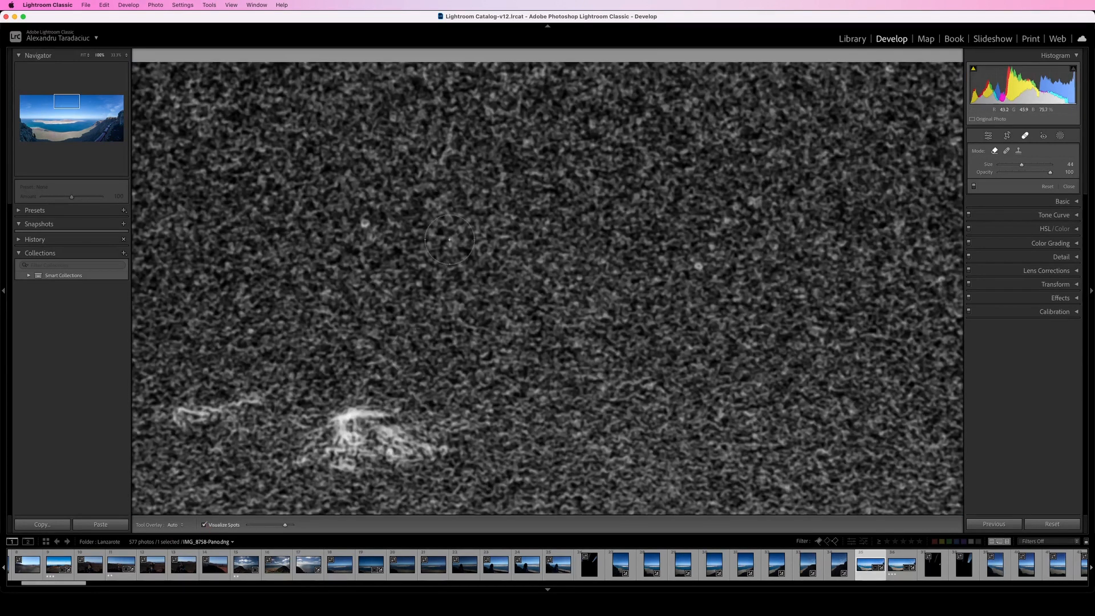
# Remove the four remaining dust spots across the middle and right part of the panorama's sky
pyautogui.click(367, 222)
pyautogui.click(697, 270)
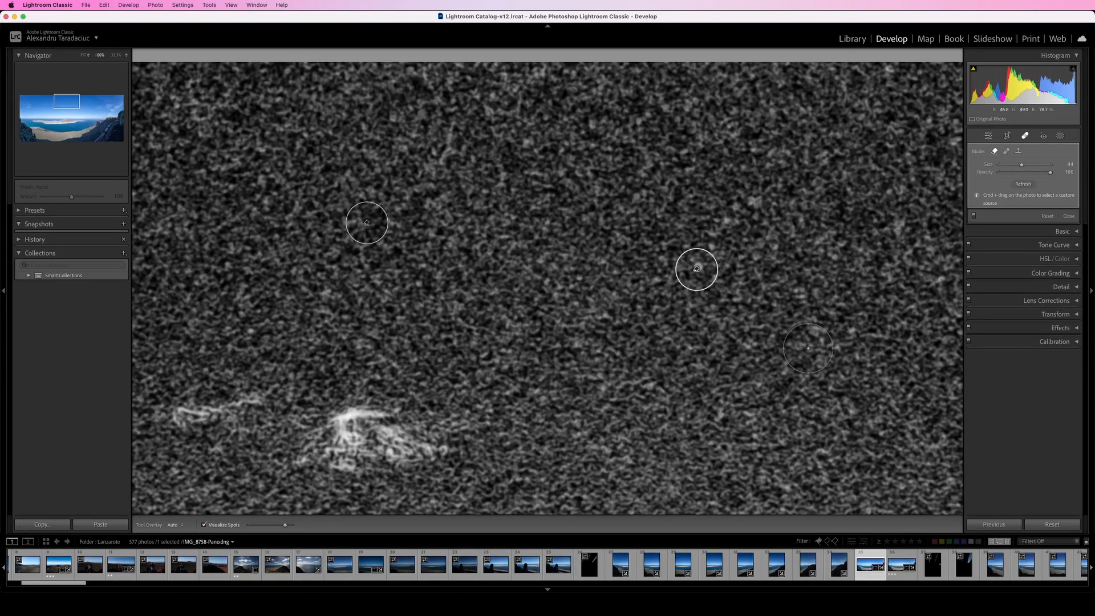
pyautogui.moveTo(833, 360); pyautogui.dragTo(279, 293)
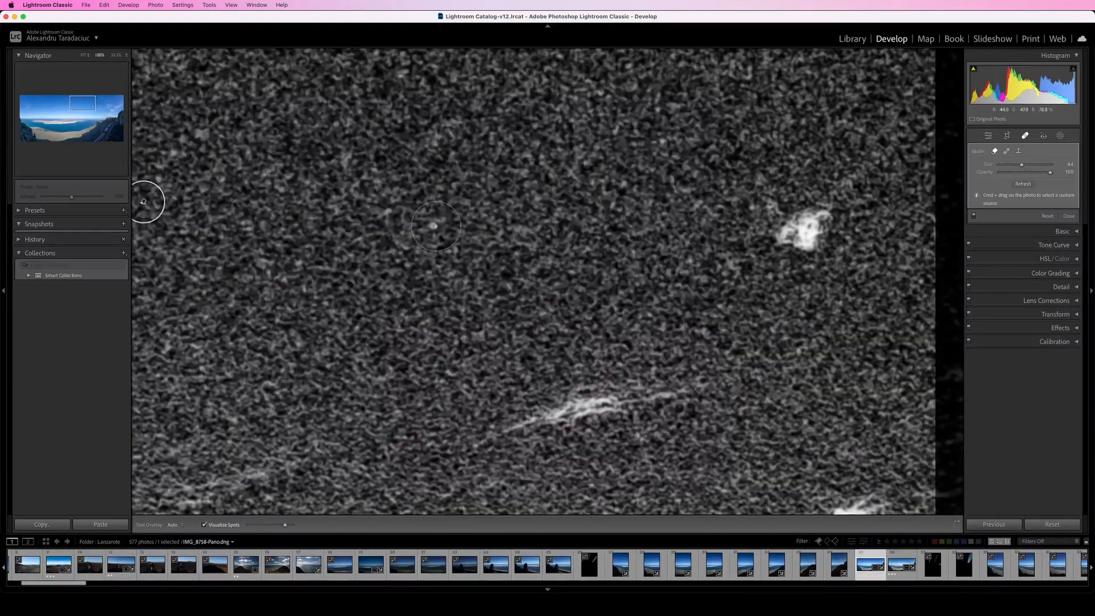
pyautogui.click(435, 227)
pyautogui.moveTo(817, 288); pyautogui.dragTo(321, 266)
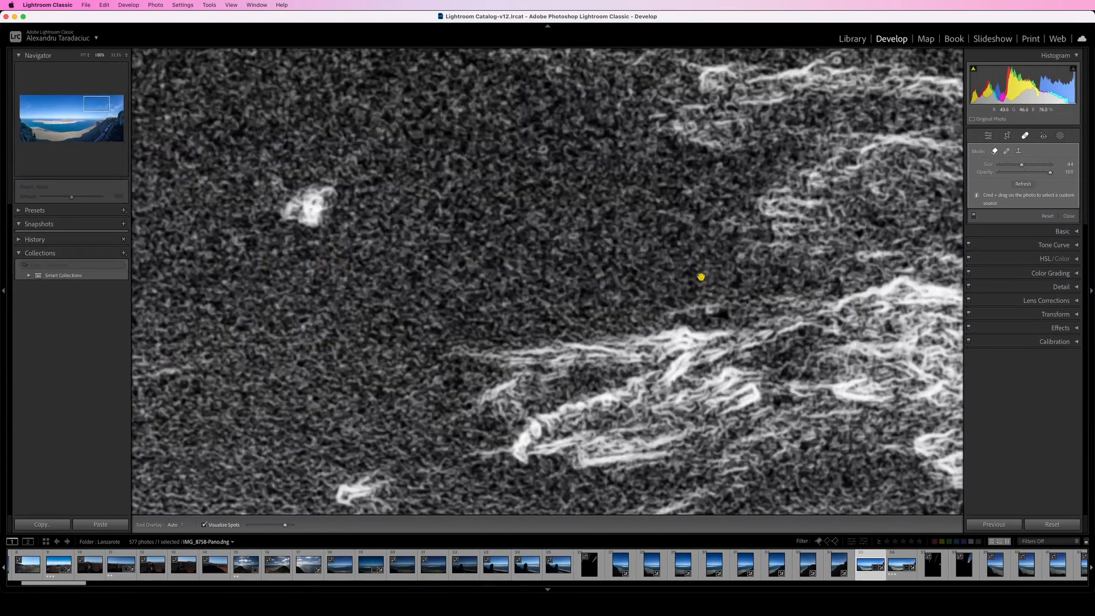
pyautogui.moveTo(733, 280); pyautogui.dragTo(629, 357)
pyautogui.click(436, 228)
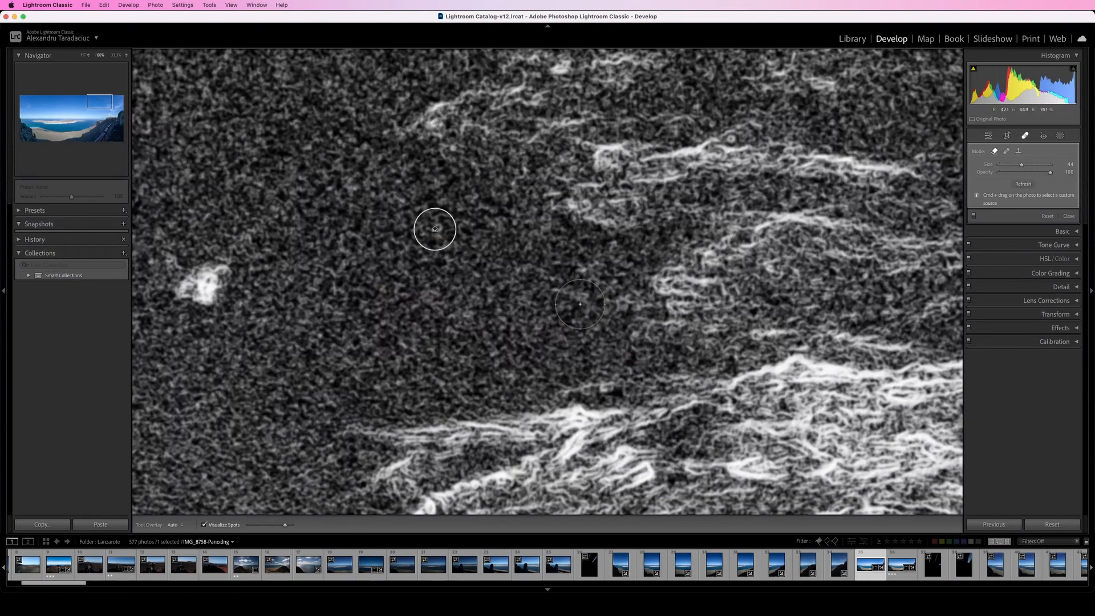
# Remove the remaining dust spots in the left part of the sky, above the thin wispy cloud
pyautogui.moveTo(604, 317); pyautogui.dragTo(172, 285)
pyautogui.moveTo(273, 244); pyautogui.dragTo(782, 382)
pyautogui.moveTo(613, 448); pyautogui.dragTo(807, 289)
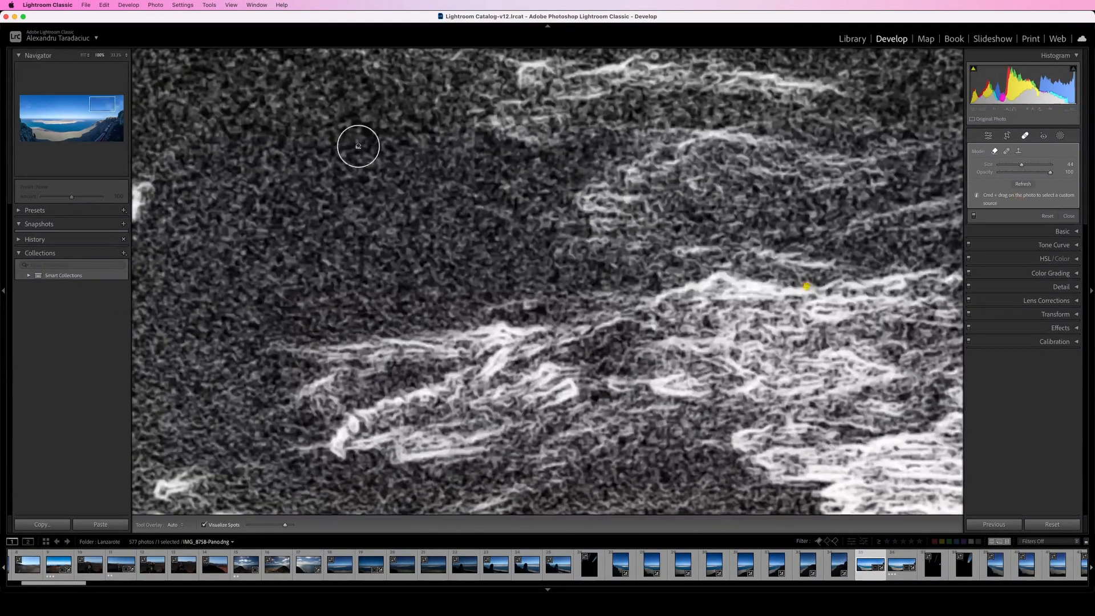
pyautogui.moveTo(577, 284); pyautogui.dragTo(923, 250)
pyautogui.moveTo(311, 233); pyautogui.dragTo(880, 242)
pyautogui.moveTo(172, 233); pyautogui.dragTo(728, 242)
pyautogui.moveTo(376, 217); pyautogui.dragTo(832, 221)
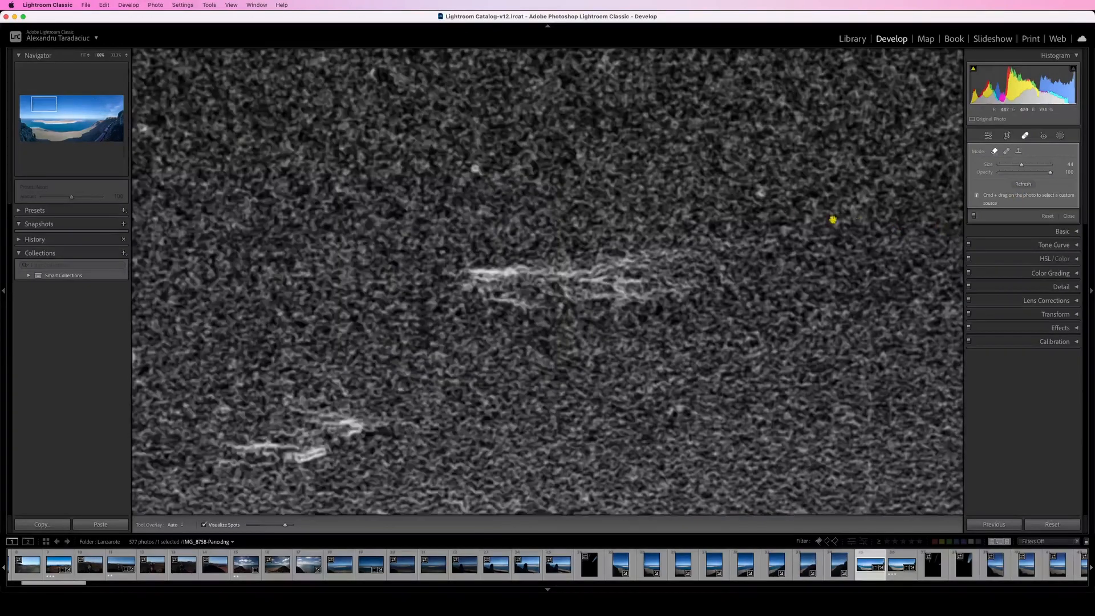
pyautogui.click(763, 193)
pyautogui.click(474, 172)
pyautogui.moveTo(356, 239); pyautogui.dragTo(731, 292)
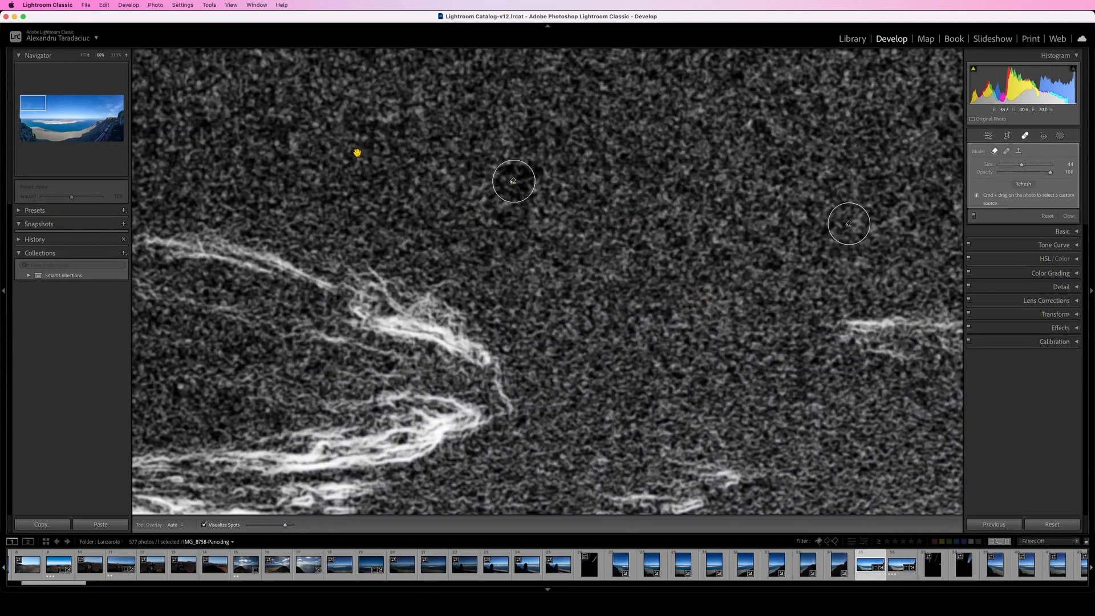
pyautogui.moveTo(359, 151); pyautogui.dragTo(268, 297)
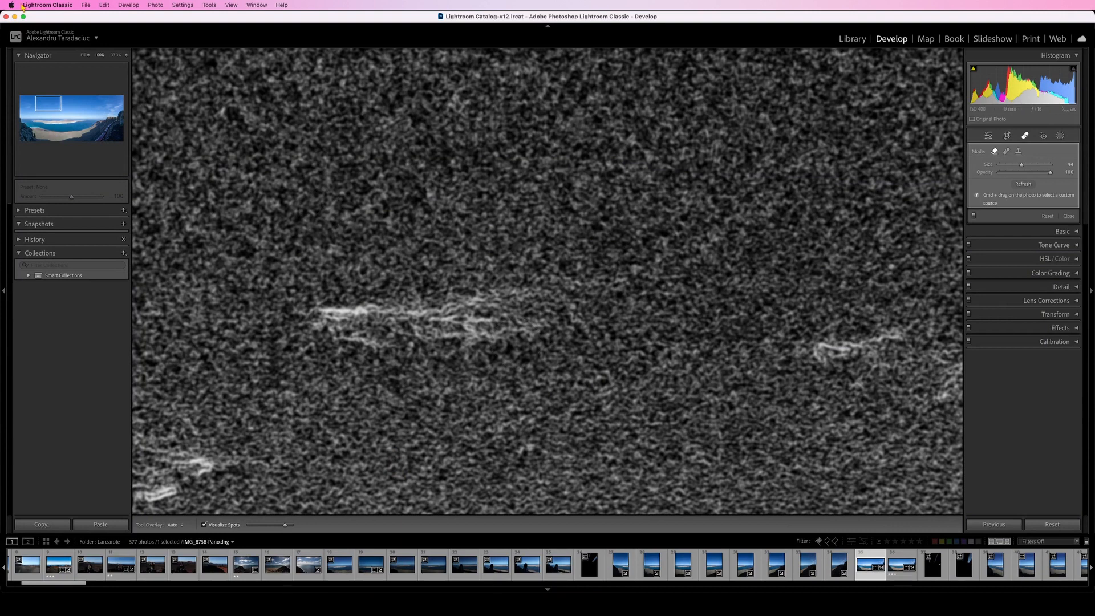
# Compare the spot visualization of the whole panorama IMG_8758-Pano.dng with that of IMG_8765-Pano.dng
pyautogui.press('z')
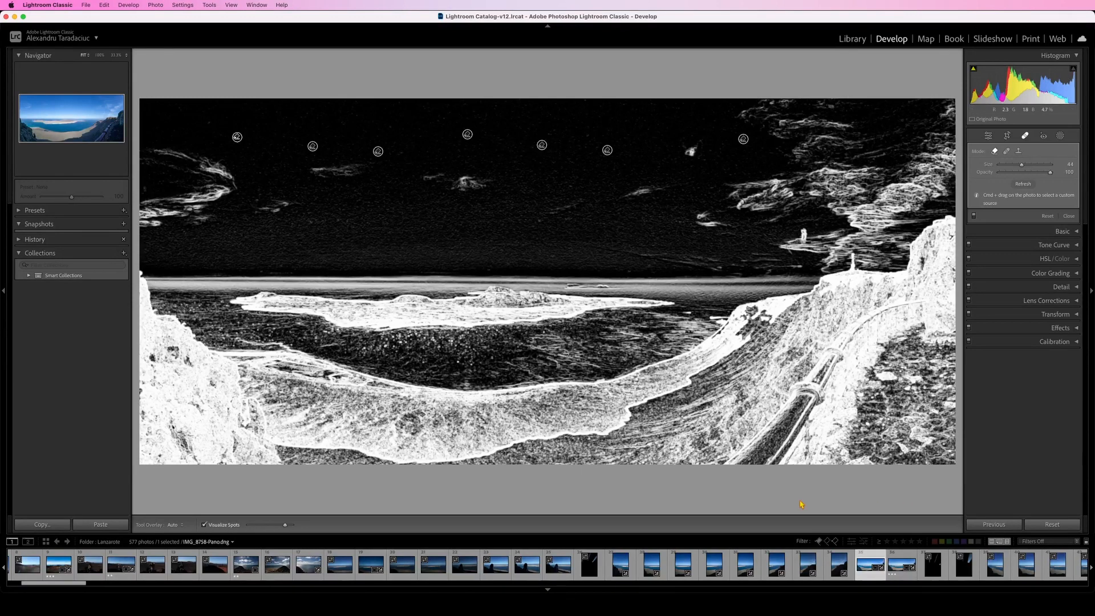
pyautogui.click(894, 569)
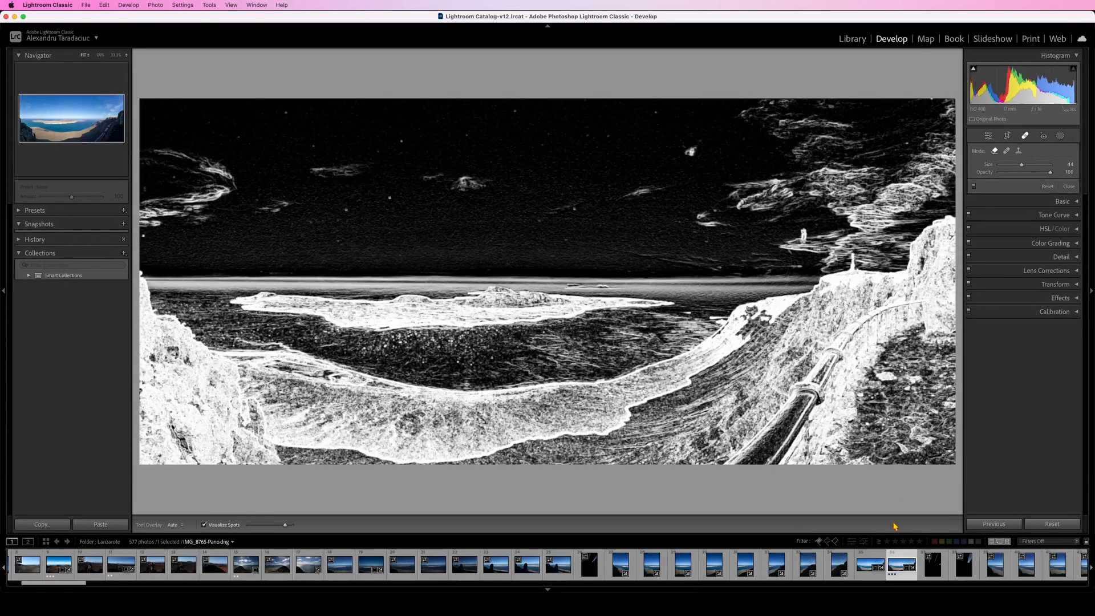
pyautogui.click(869, 572)
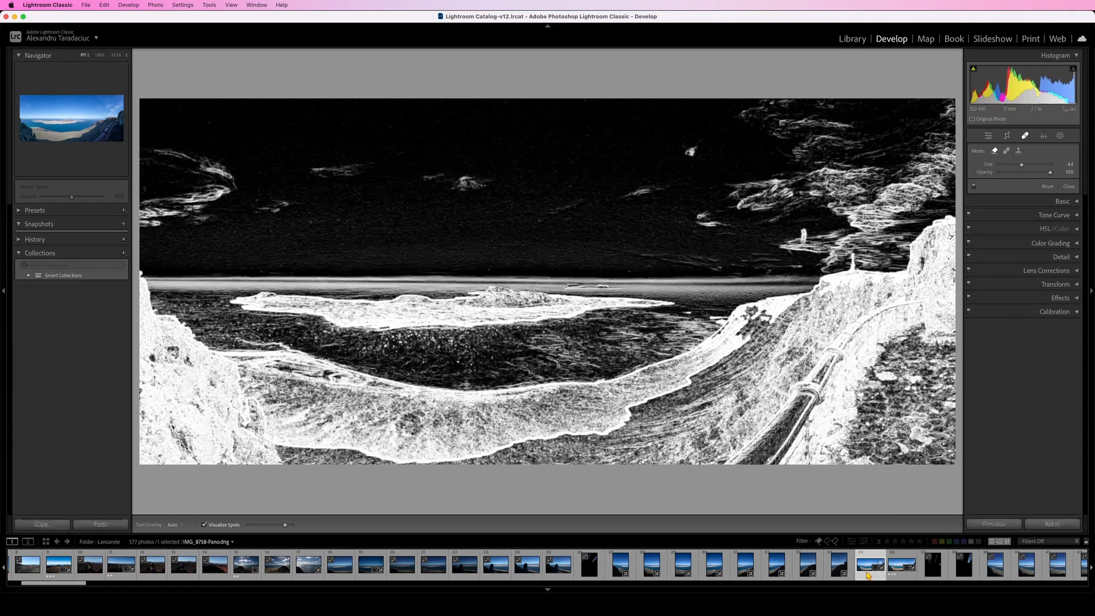